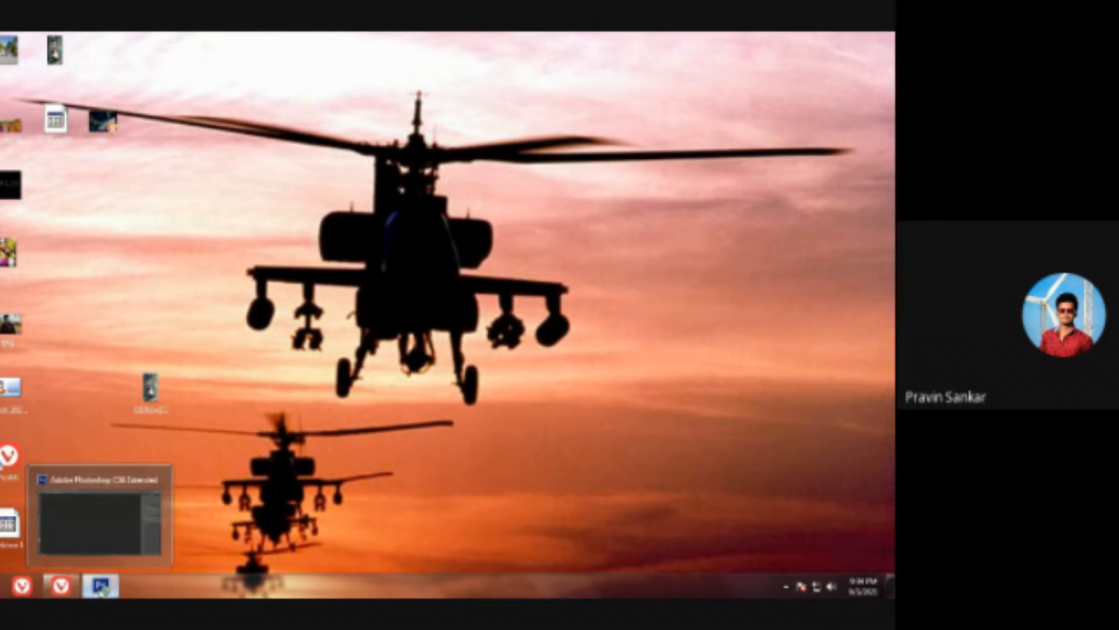
Step: Switch to Photoshop and open the JPEG portrait of the woman at the window bars from the Desktop
{"action": "left_click", "coordinate": [104, 586]}
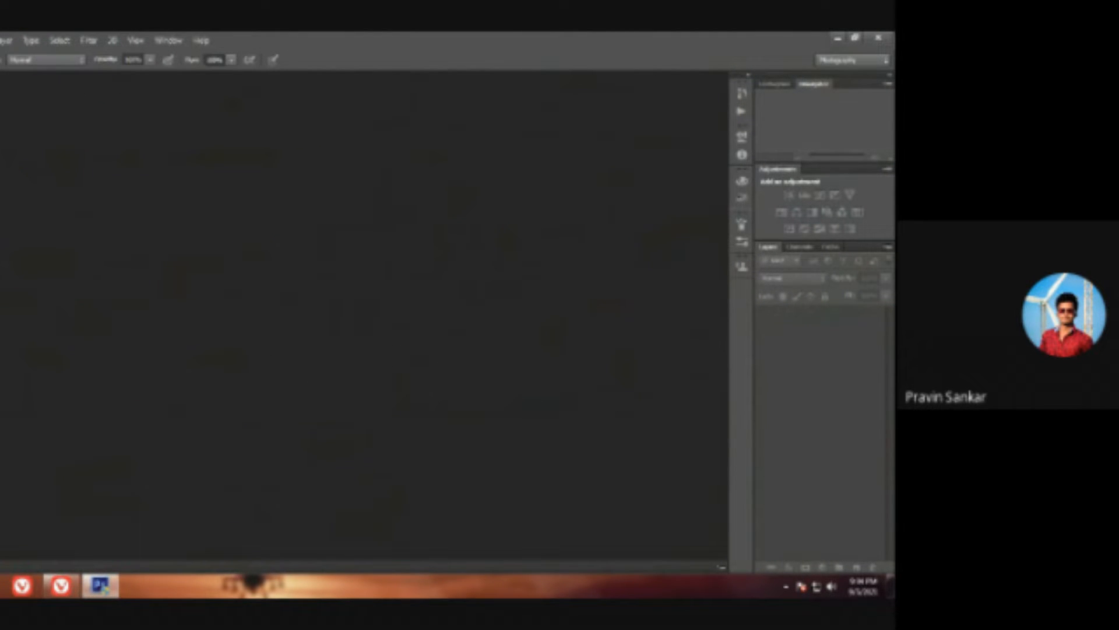
{"action": "left_click", "coordinate": [0, 40]}
{"action": "left_click", "coordinate": [6, 65]}
{"action": "left_click_drag", "start_coordinate": [556, 210], "coordinate": [573, 425]}
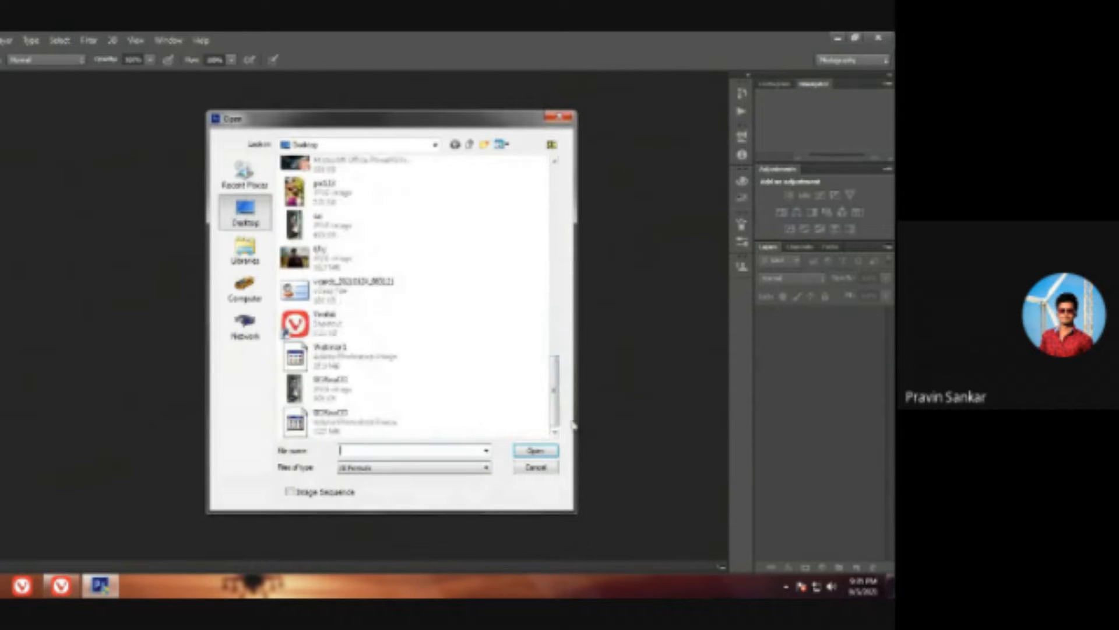
{"action": "left_click", "coordinate": [360, 397]}
{"action": "left_click", "coordinate": [535, 450]}
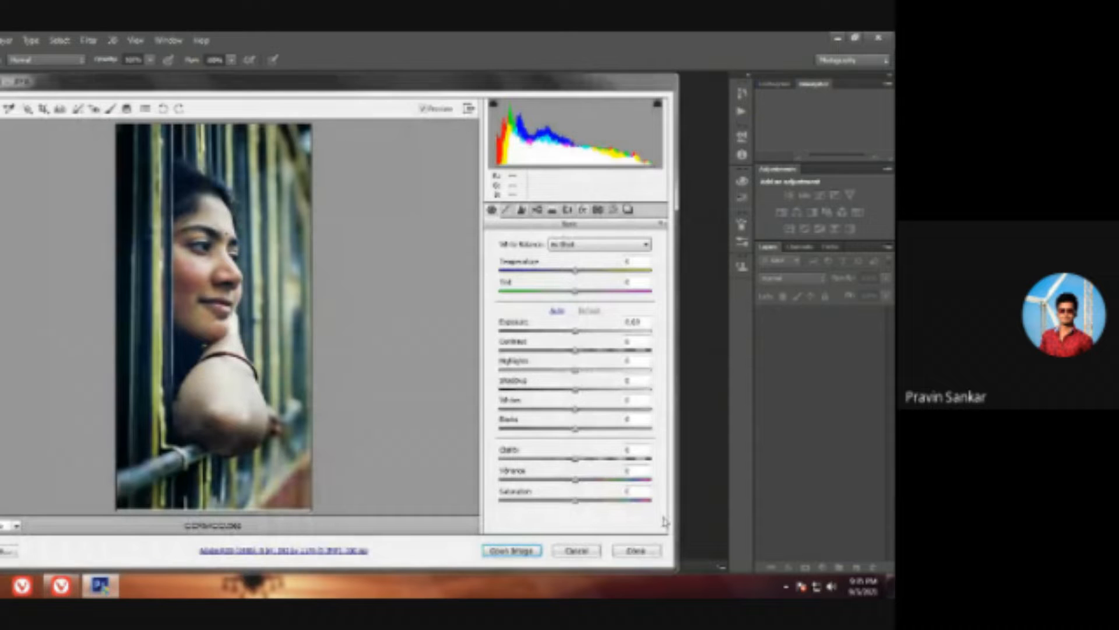
Step: Set the portrait's Exposure to +0.15, lower Contrast slightly, and reduce Highlights to about -21 and Shadows to about -24
{"action": "left_click", "coordinate": [580, 336]}
{"action": "left_click_drag", "start_coordinate": [579, 333], "coordinate": [581, 334]}
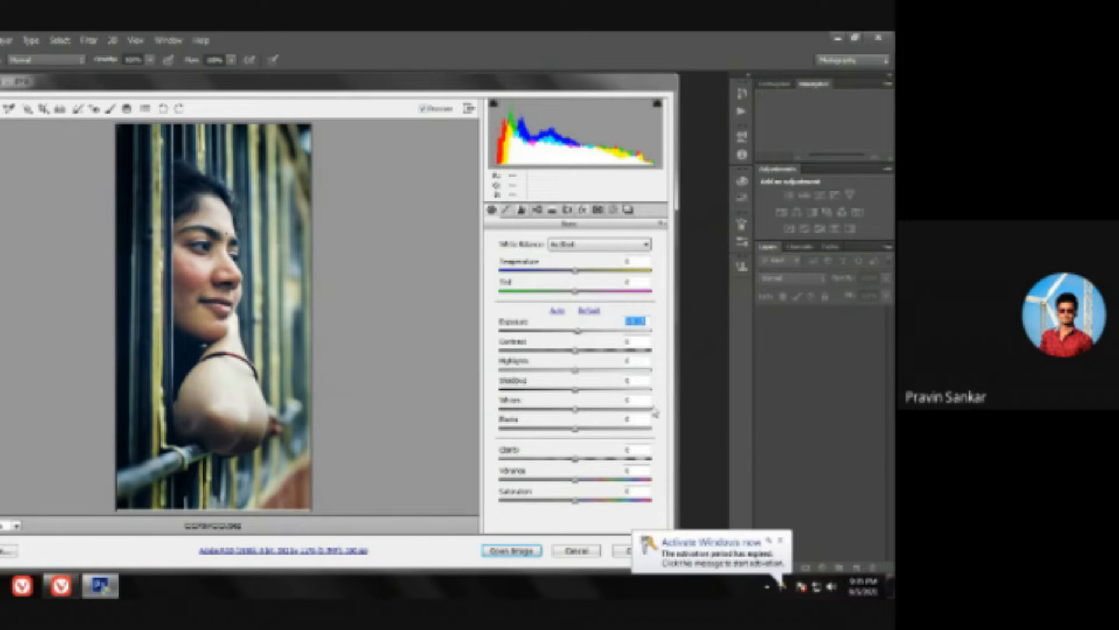
{"action": "key", "text": "Tab"}
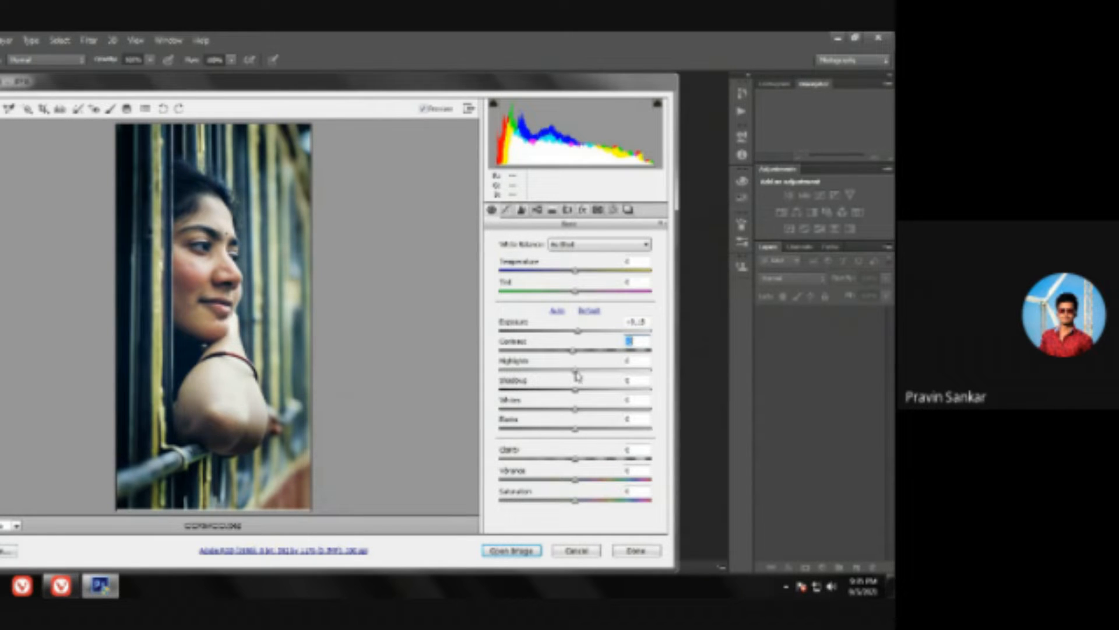
{"action": "left_click_drag", "start_coordinate": [577, 374], "coordinate": [559, 396]}
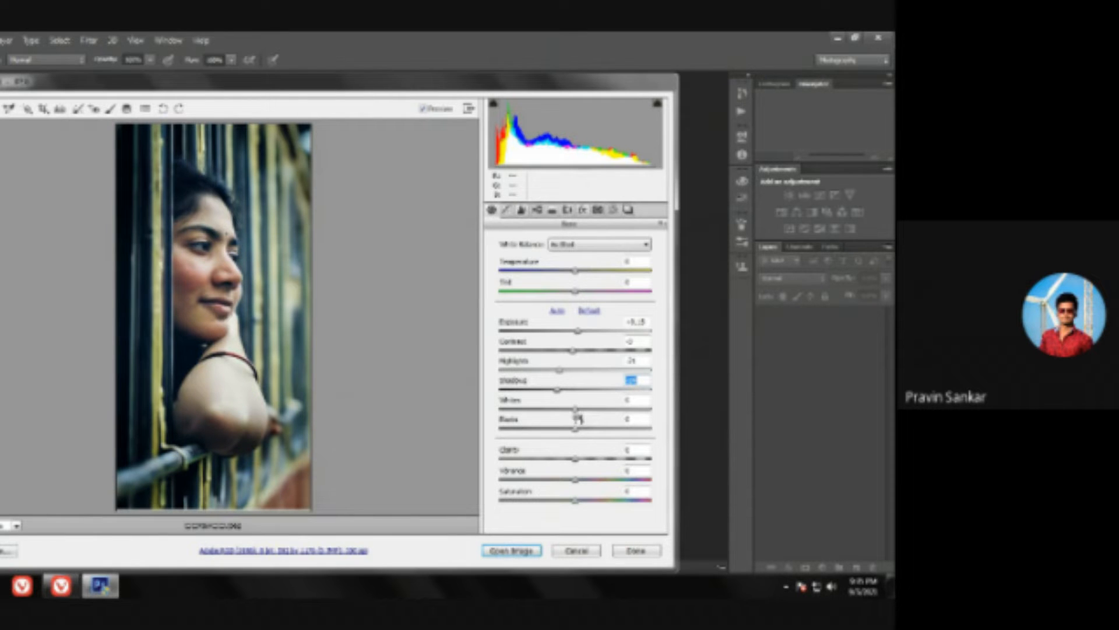
Step: Raise Whites slightly, lower Blacks to about -5, and raise Clarity slightly
{"action": "left_click_drag", "start_coordinate": [577, 410], "coordinate": [586, 412]}
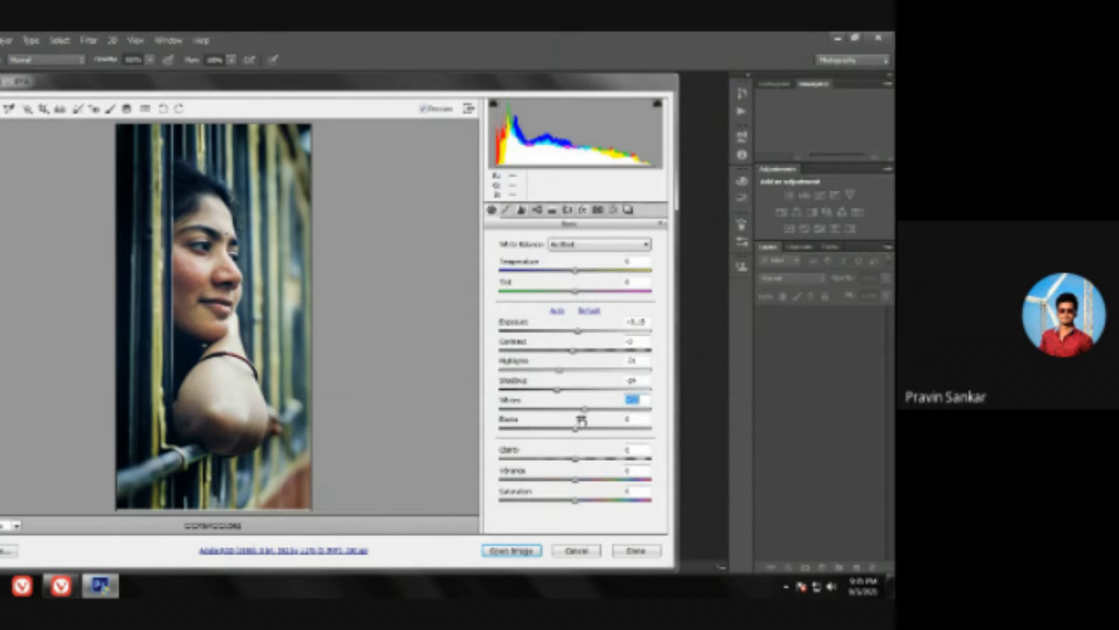
{"action": "left_click", "coordinate": [571, 432]}
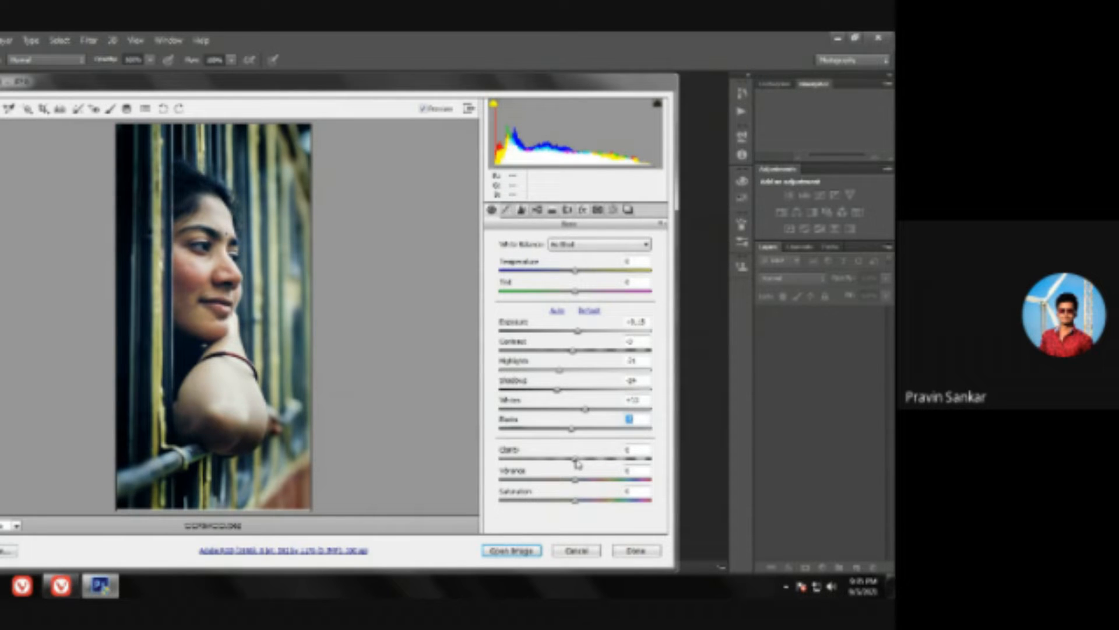
{"action": "left_click_drag", "start_coordinate": [574, 463], "coordinate": [586, 465]}
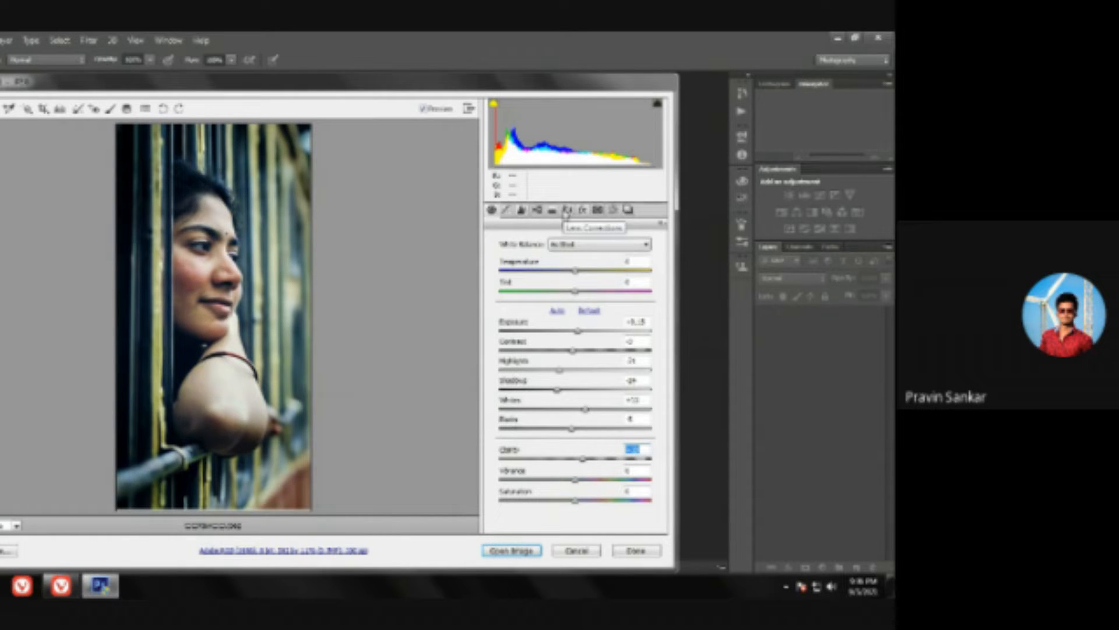
Step: In the HSL adjustments, raise the Yellows saturation to about +28 and lower the Greens saturation to about -28
{"action": "left_click", "coordinate": [552, 210]}
{"action": "left_click", "coordinate": [537, 210]}
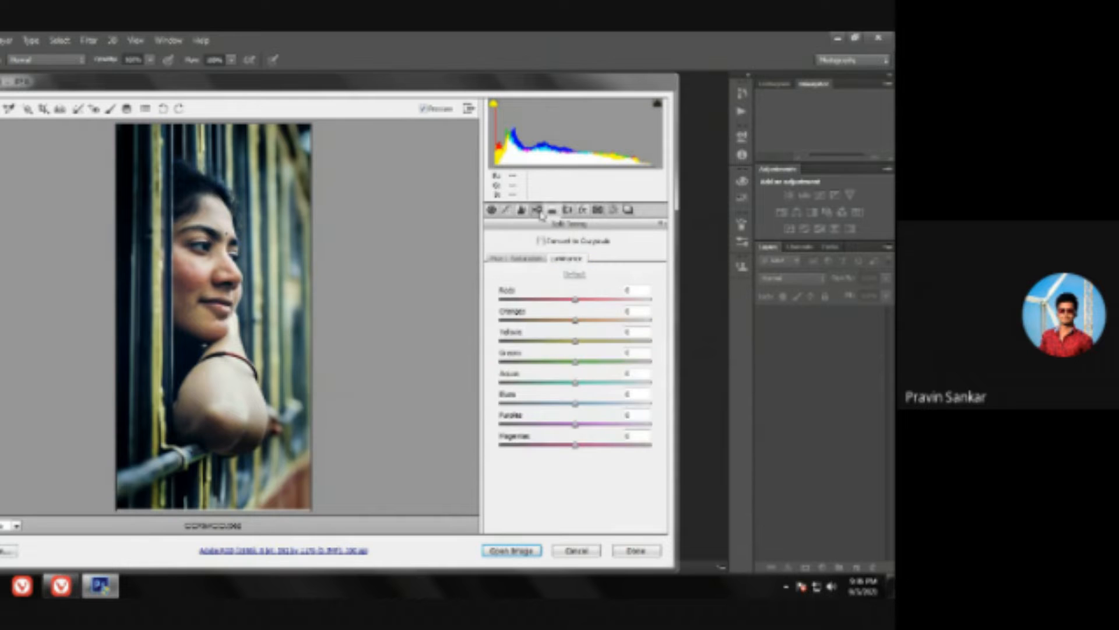
{"action": "left_click", "coordinate": [511, 260]}
{"action": "left_click_drag", "start_coordinate": [574, 340], "coordinate": [600, 344]}
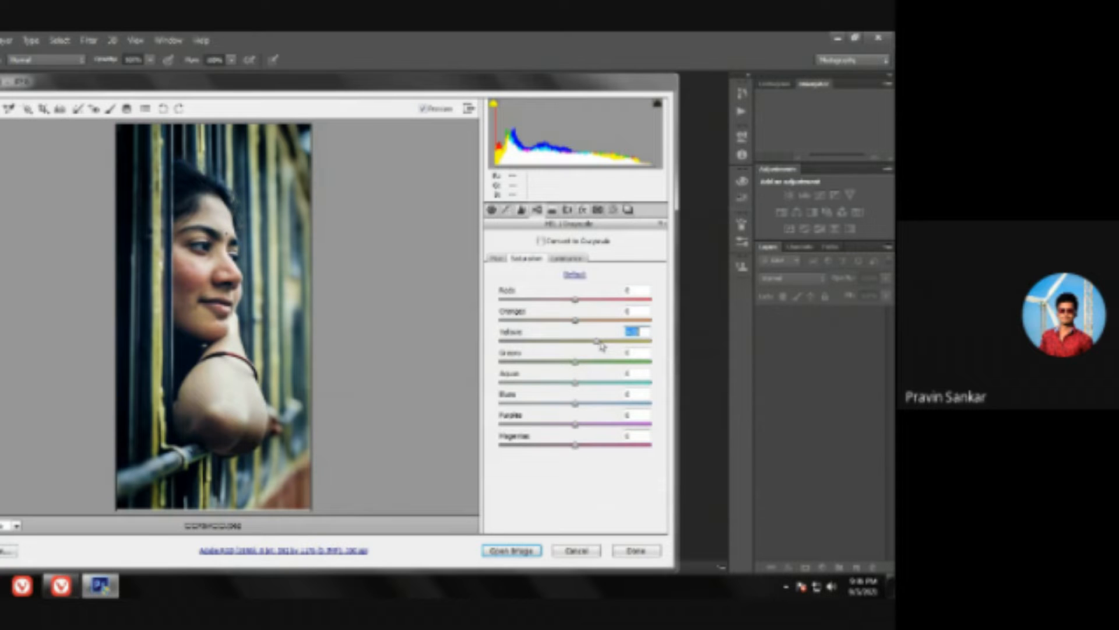
{"action": "left_click_drag", "start_coordinate": [575, 362], "coordinate": [557, 366]}
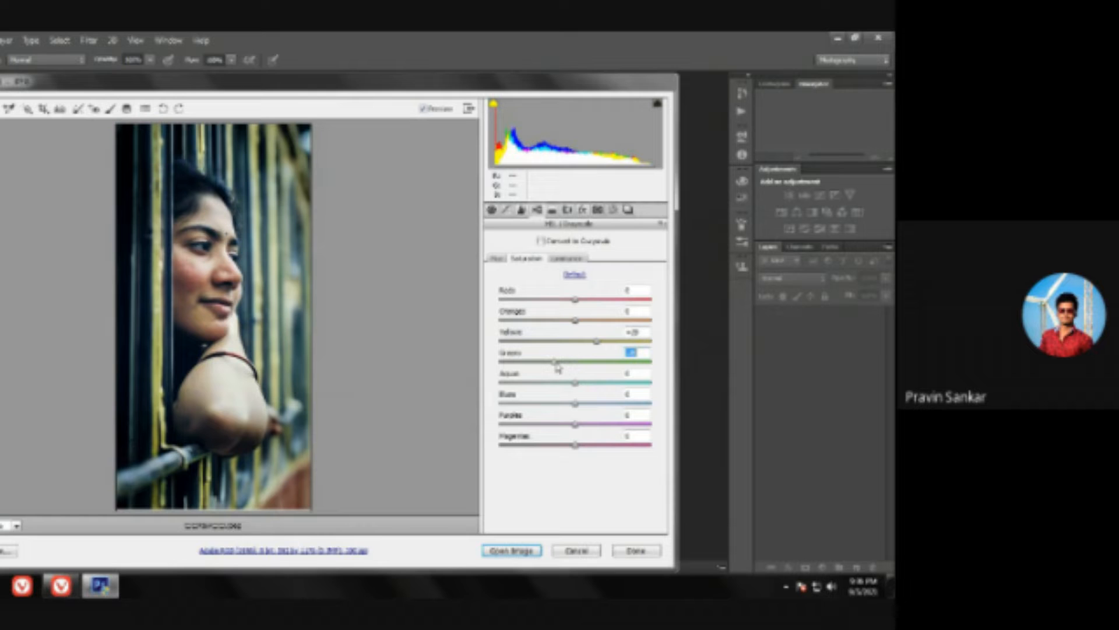
Step: Raise the Oranges luminance to about +17 and check the skin on the arm
{"action": "left_click", "coordinate": [565, 259]}
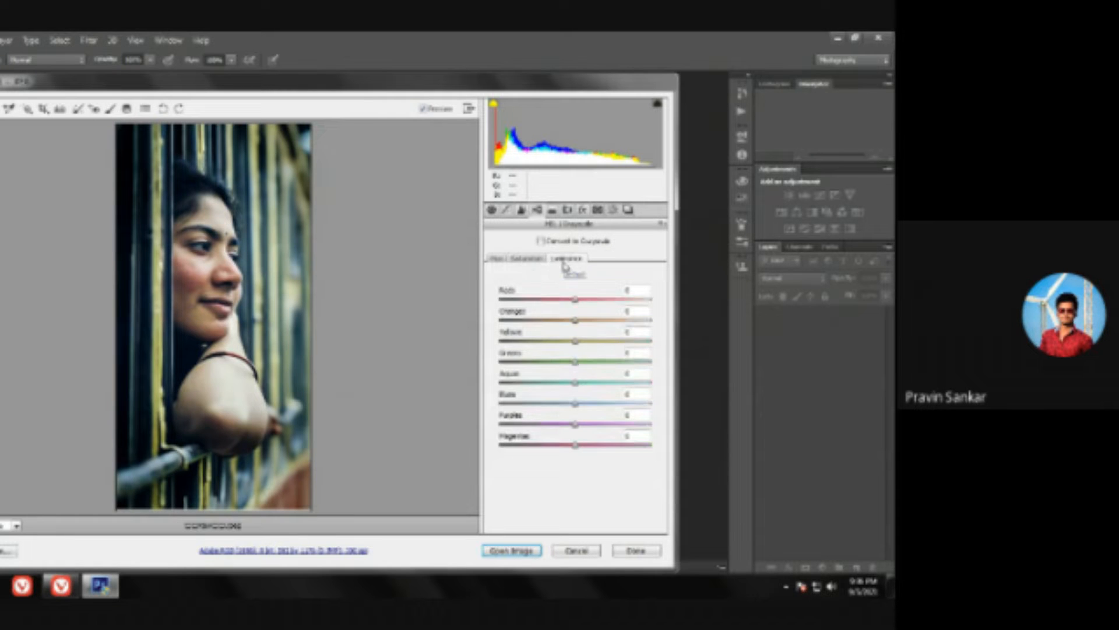
{"action": "left_click", "coordinate": [588, 322]}
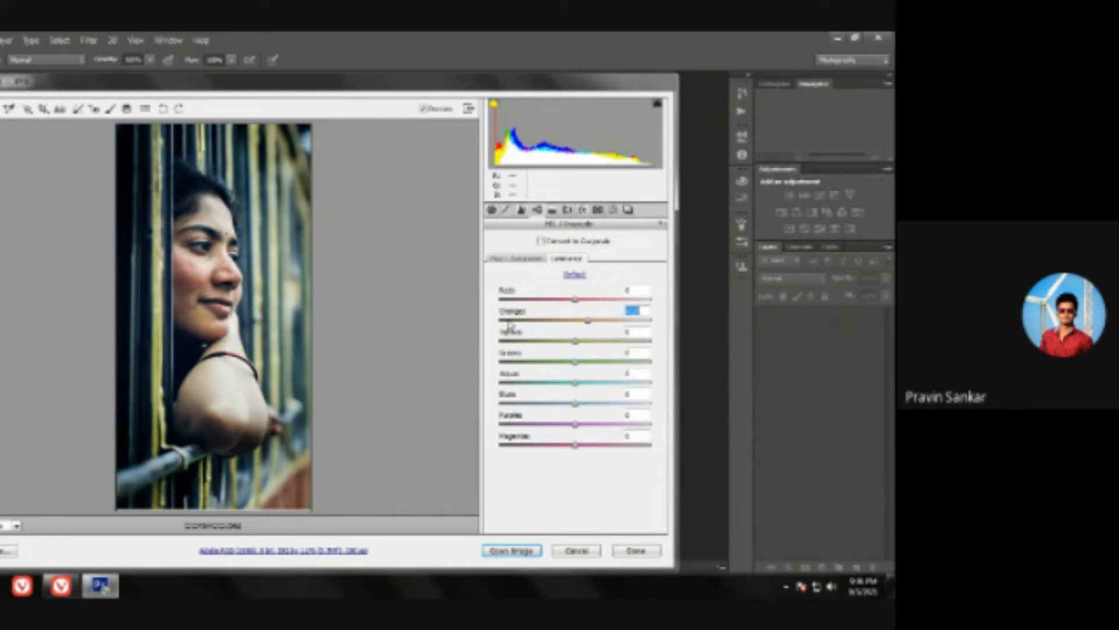
{"action": "left_click_drag", "start_coordinate": [162, 376], "coordinate": [279, 447]}
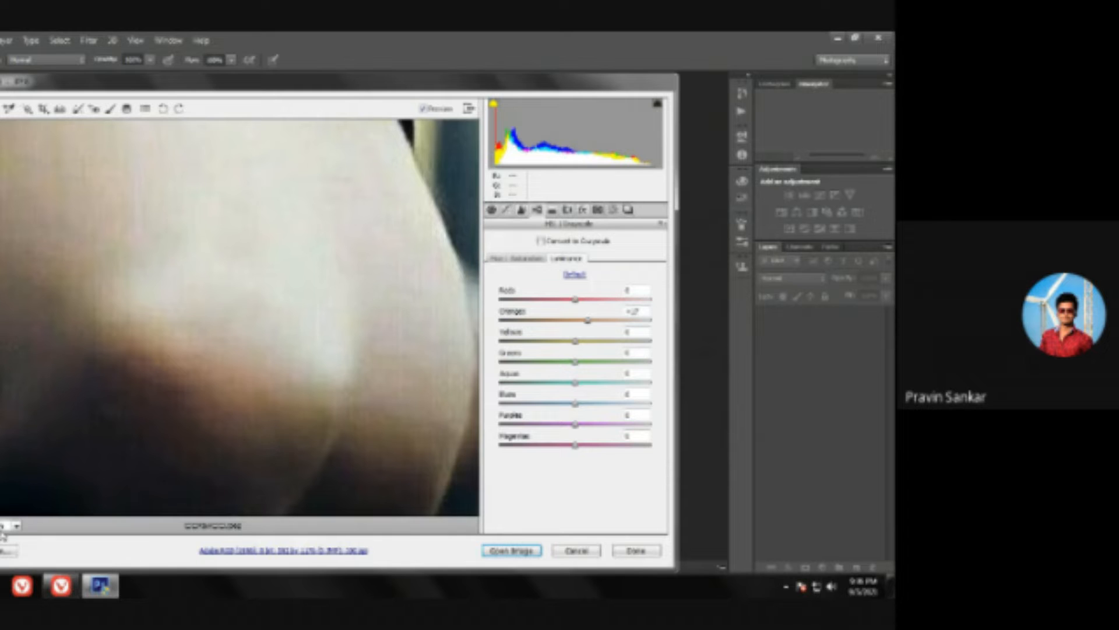
{"action": "left_click", "coordinate": [1, 526]}
{"action": "left_click", "coordinate": [2, 526]}
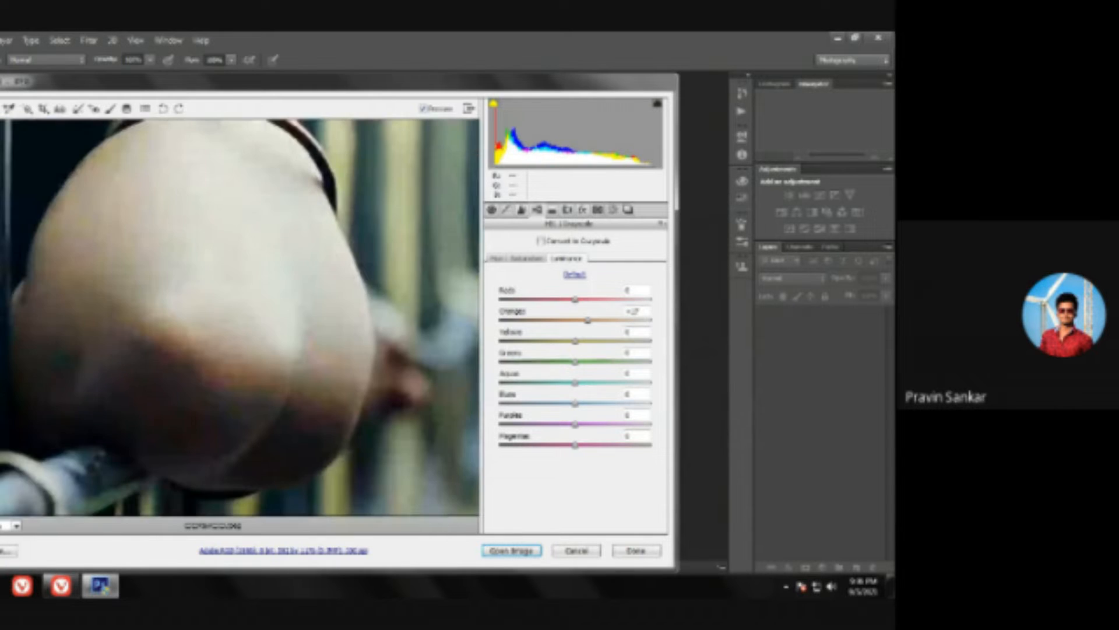
{"action": "left_click", "coordinate": [16, 526]}
{"action": "left_click", "coordinate": [24, 508]}
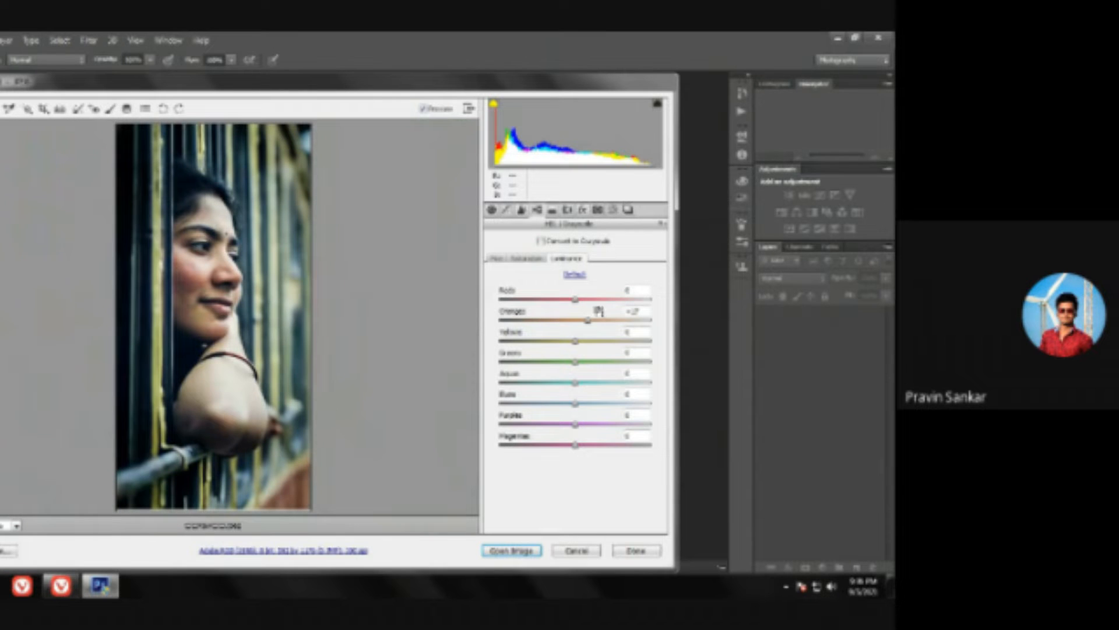
Step: Strengthen the post-crop vignette to an amount of about -34 and open the adjusted image for editing
{"action": "left_click", "coordinate": [583, 210]}
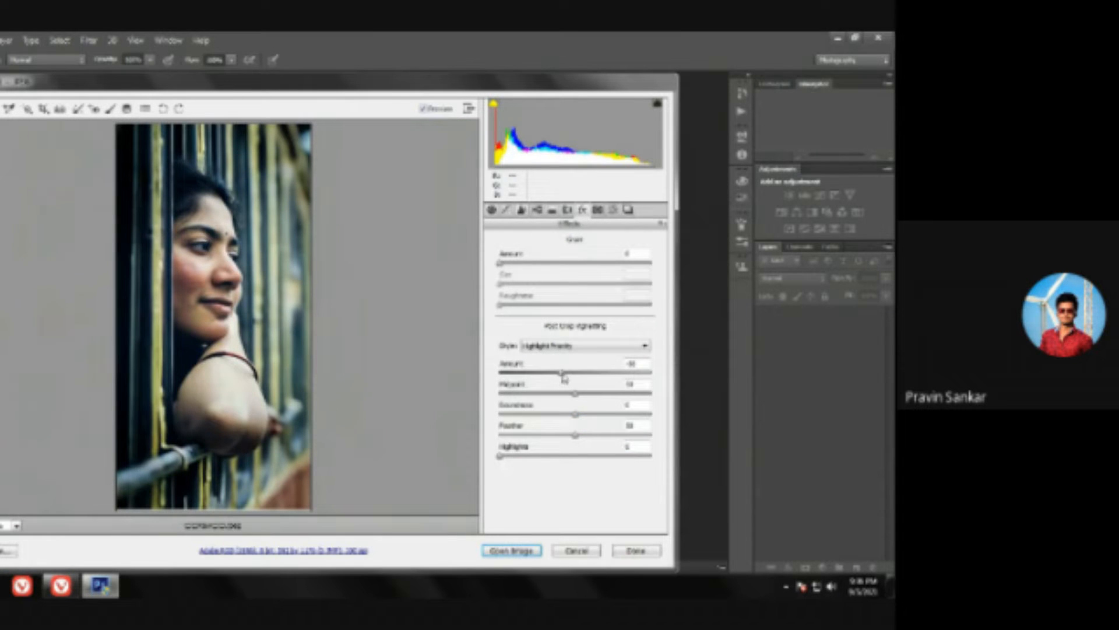
{"action": "left_click_drag", "start_coordinate": [564, 378], "coordinate": [550, 379]}
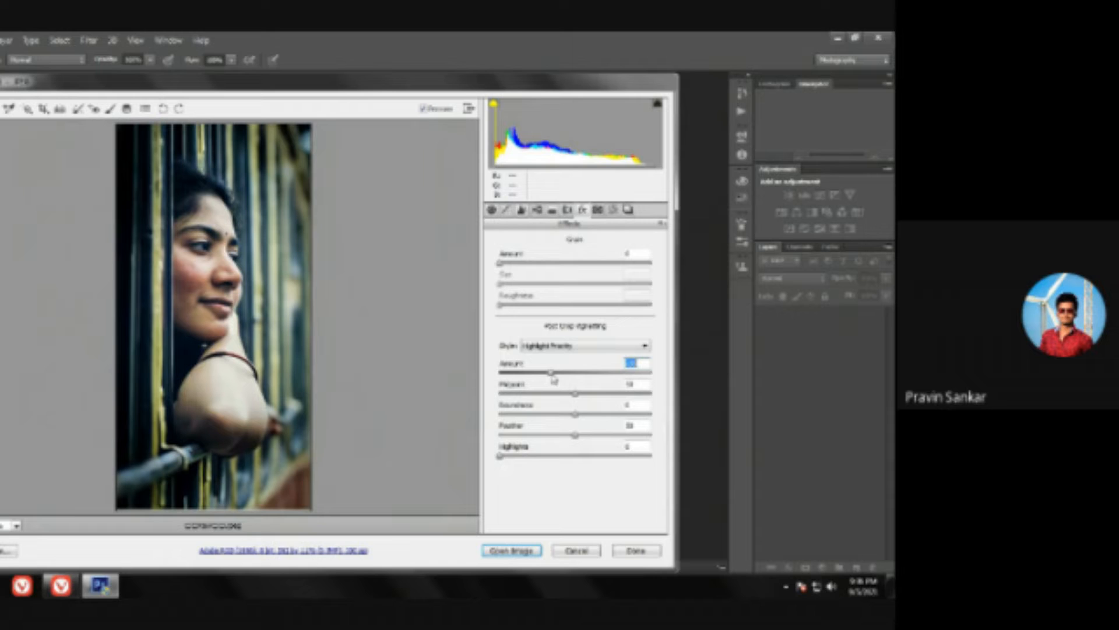
{"action": "left_click", "coordinate": [513, 552]}
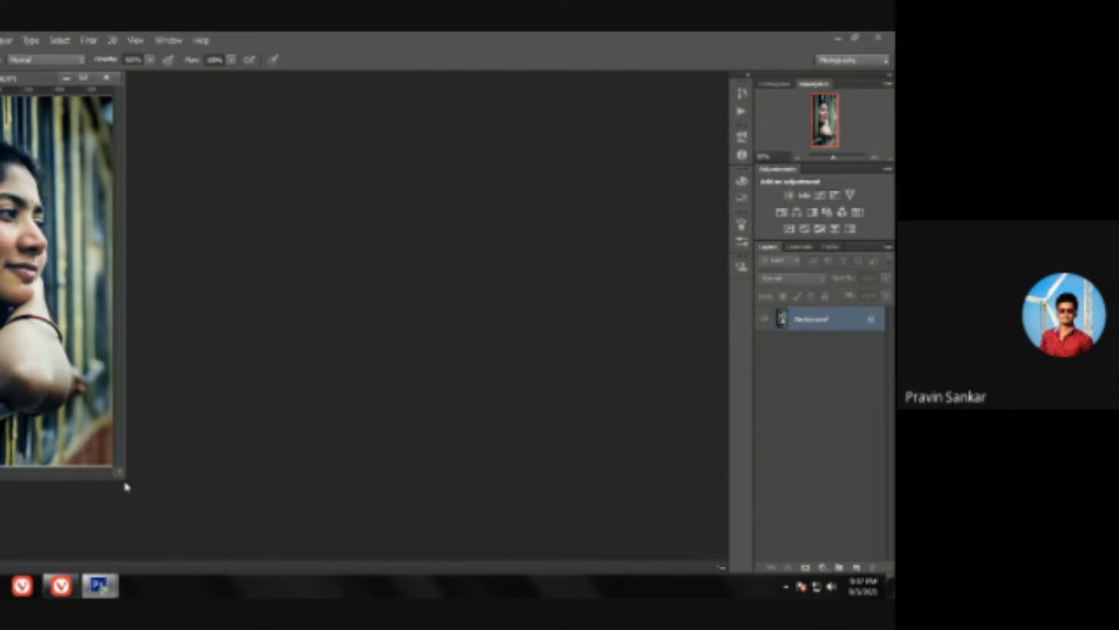
Step: Enlarge the document window and examine the facial skin for blemishes at close range
{"action": "left_click_drag", "start_coordinate": [120, 473], "coordinate": [557, 551]}
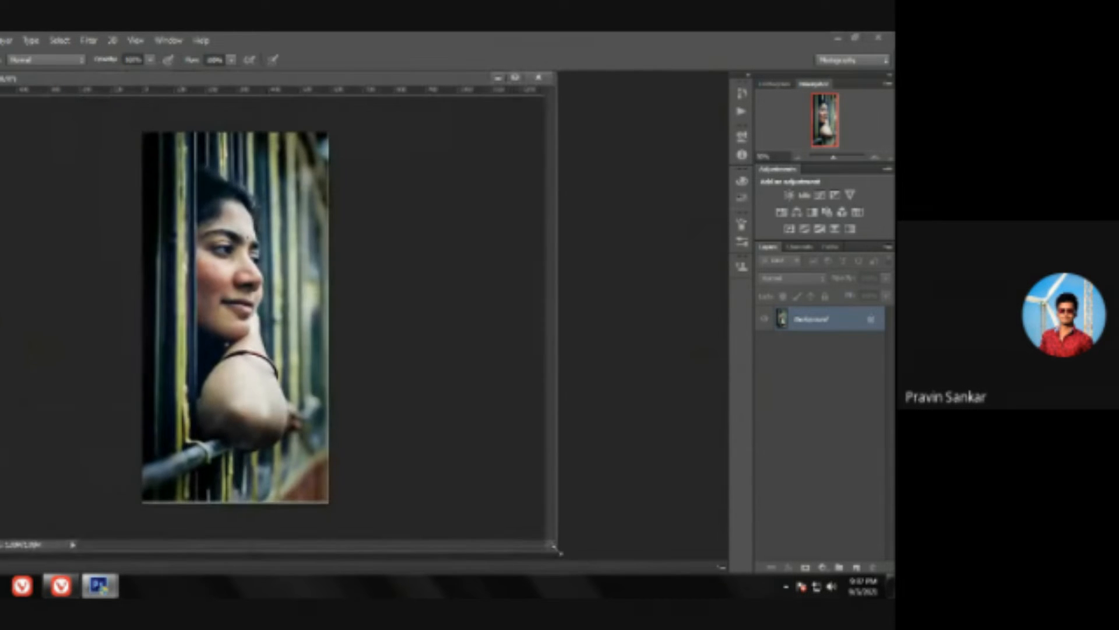
{"action": "key", "text": "z"}
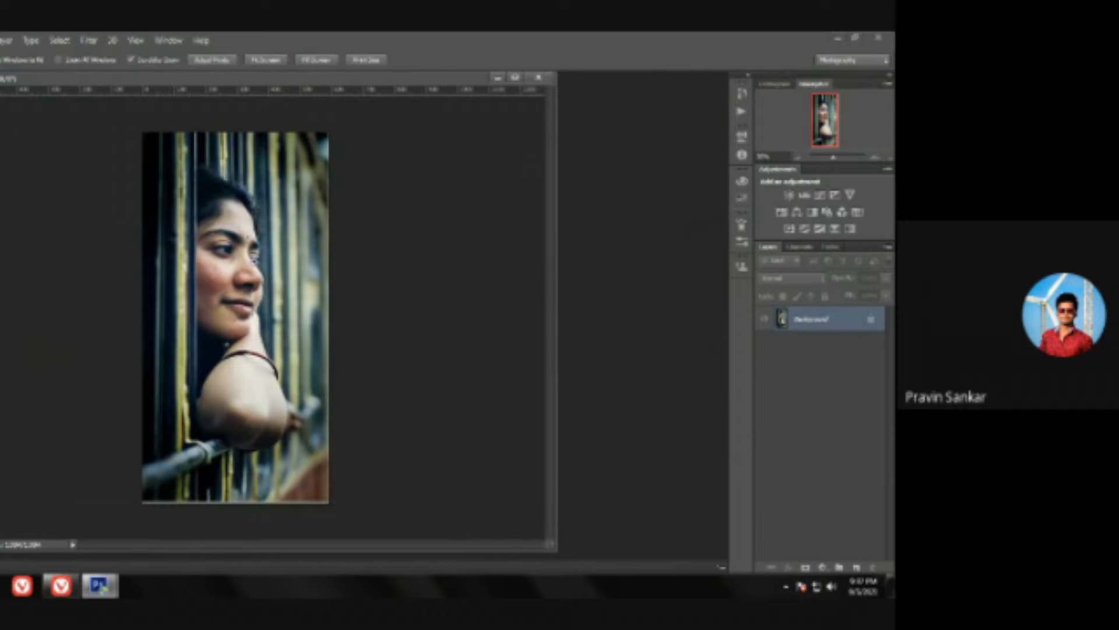
{"action": "left_click", "coordinate": [291, 324]}
{"action": "mouse_move", "coordinate": [290, 322]}
{"action": "left_mouse_down"}
{"action": "mouse_move", "coordinate": [310, 327]}
{"action": "mouse_move", "coordinate": [263, 290]}
{"action": "mouse_move", "coordinate": [291, 293]}
{"action": "left_mouse_up"}
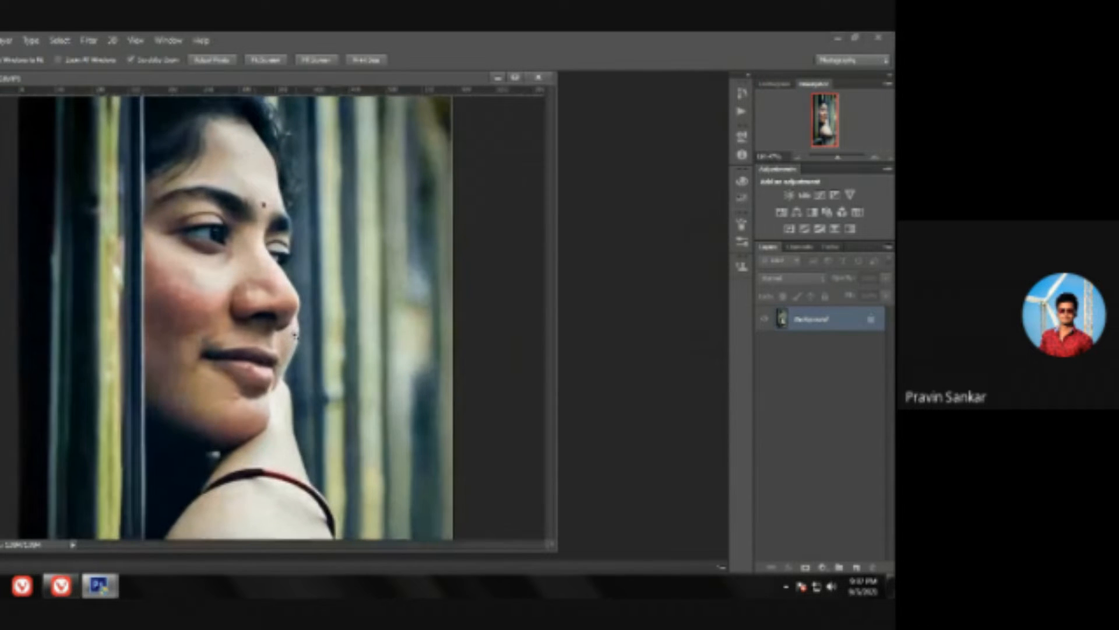
{"action": "key", "text": "b"}
{"action": "key", "text": "z"}
{"action": "left_click_drag", "start_coordinate": [203, 285], "coordinate": [213, 295]}
{"action": "key", "text": "b"}
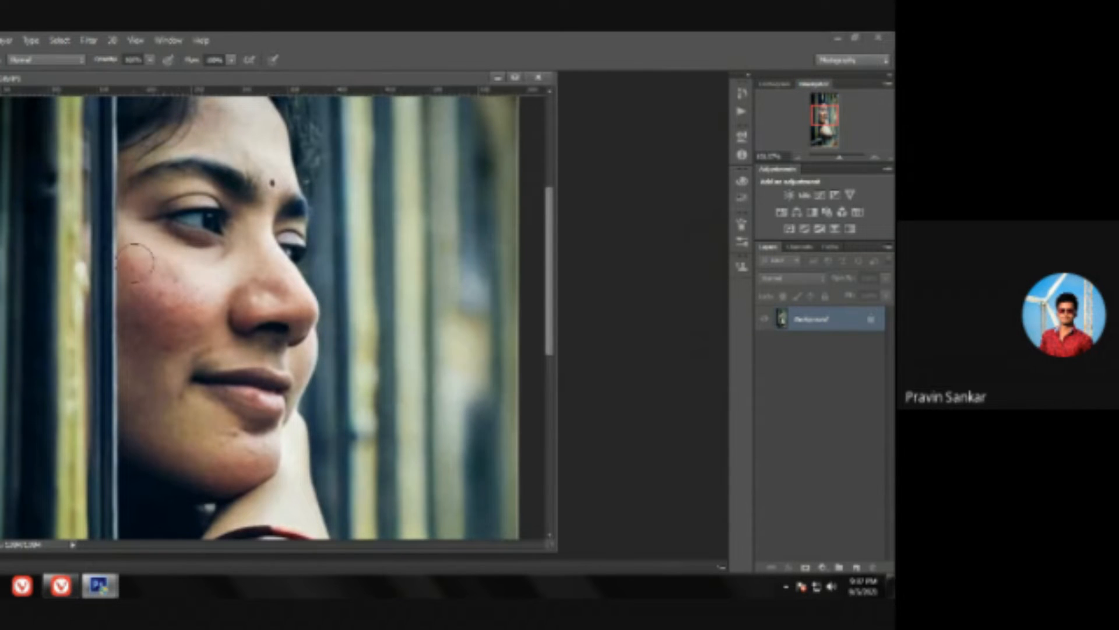
{"action": "key", "text": "z"}
{"action": "left_click_drag", "start_coordinate": [414, 257], "coordinate": [379, 239]}
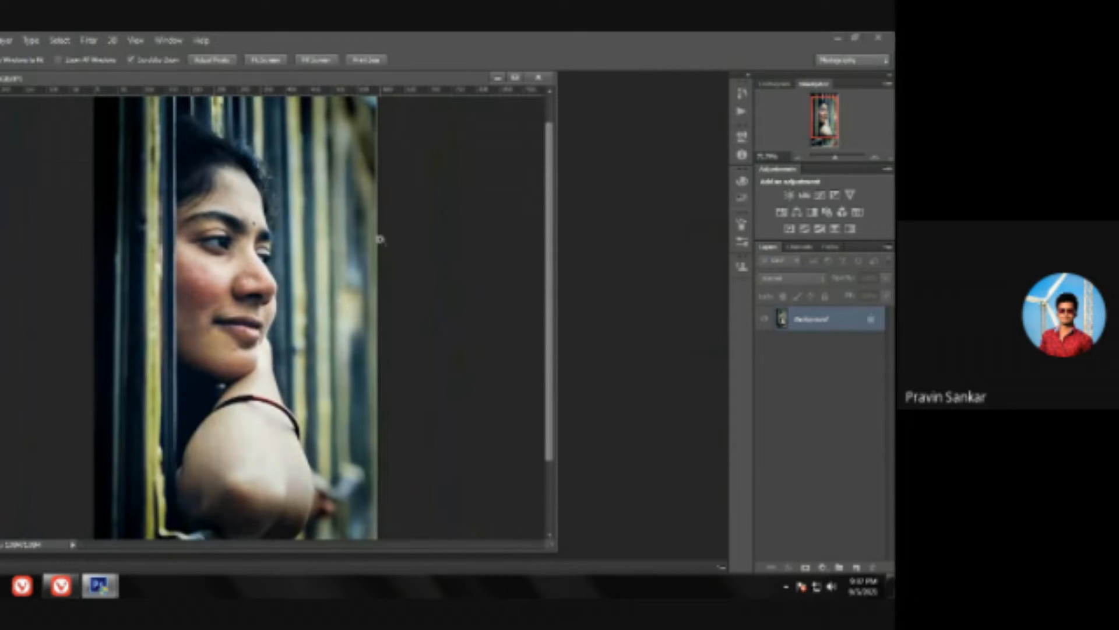
{"action": "key", "text": "b"}
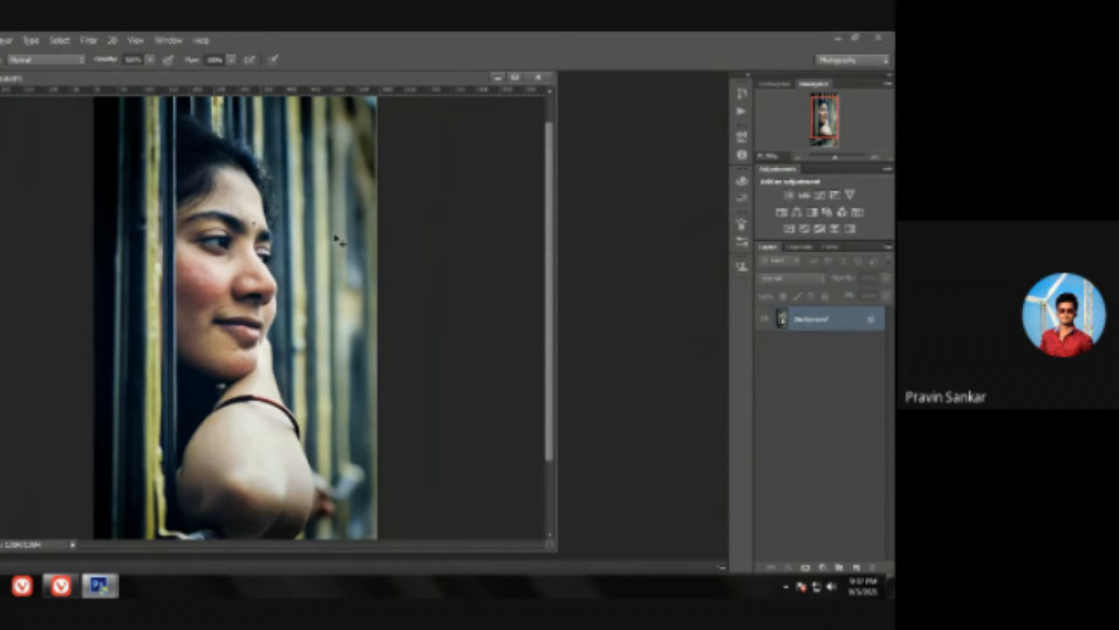
Step: Duplicate the Background layer as a working copy for the skin retouching
{"action": "key", "text": "ctrl+j"}
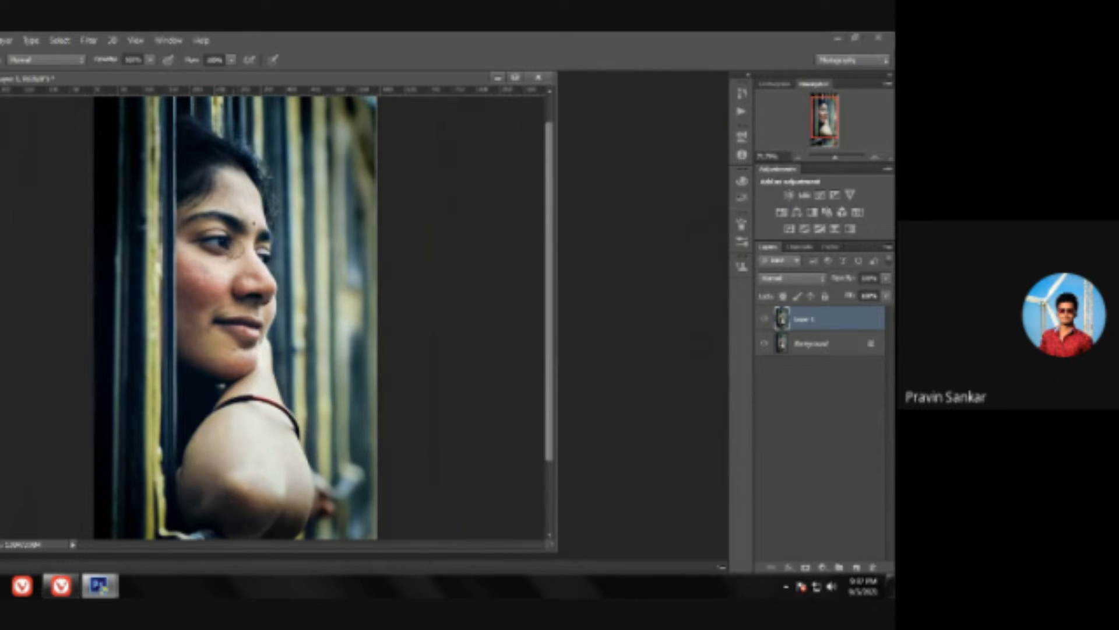
{"action": "left_click_drag", "start_coordinate": [224, 237], "coordinate": [248, 286]}
{"action": "left_click", "coordinate": [241, 259]}
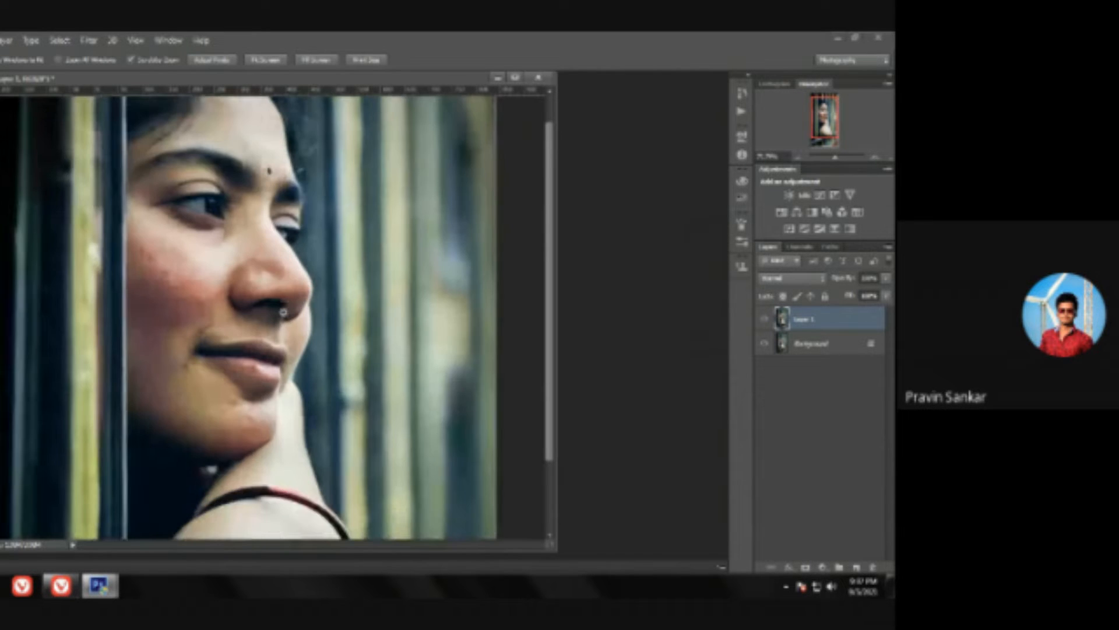
{"action": "key", "text": "b"}
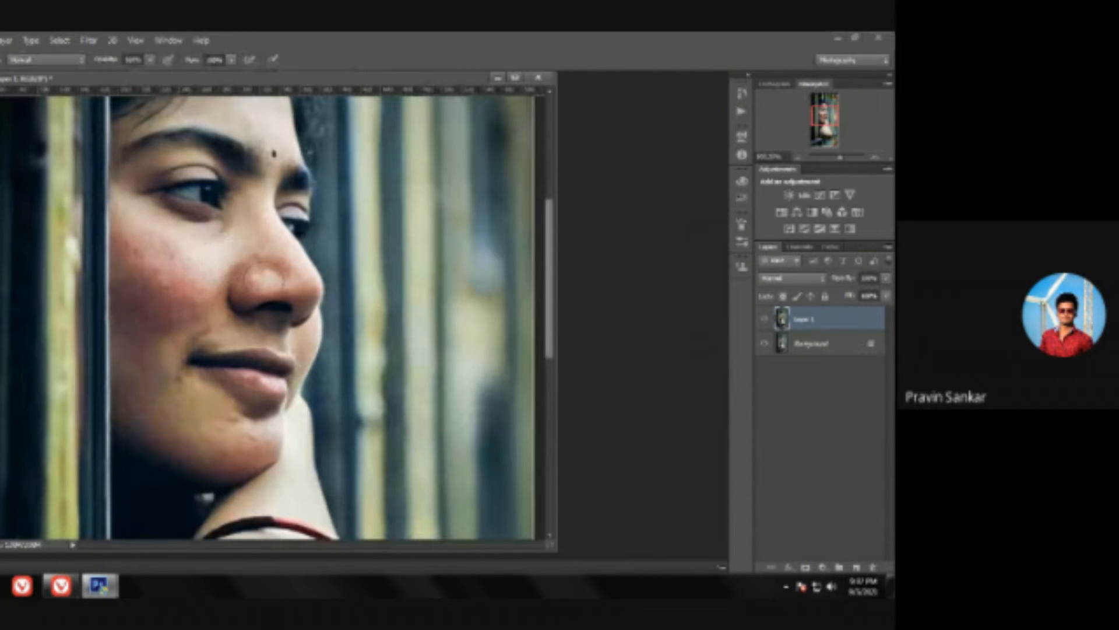
{"action": "key", "text": "z"}
{"action": "left_click", "coordinate": [181, 260]}
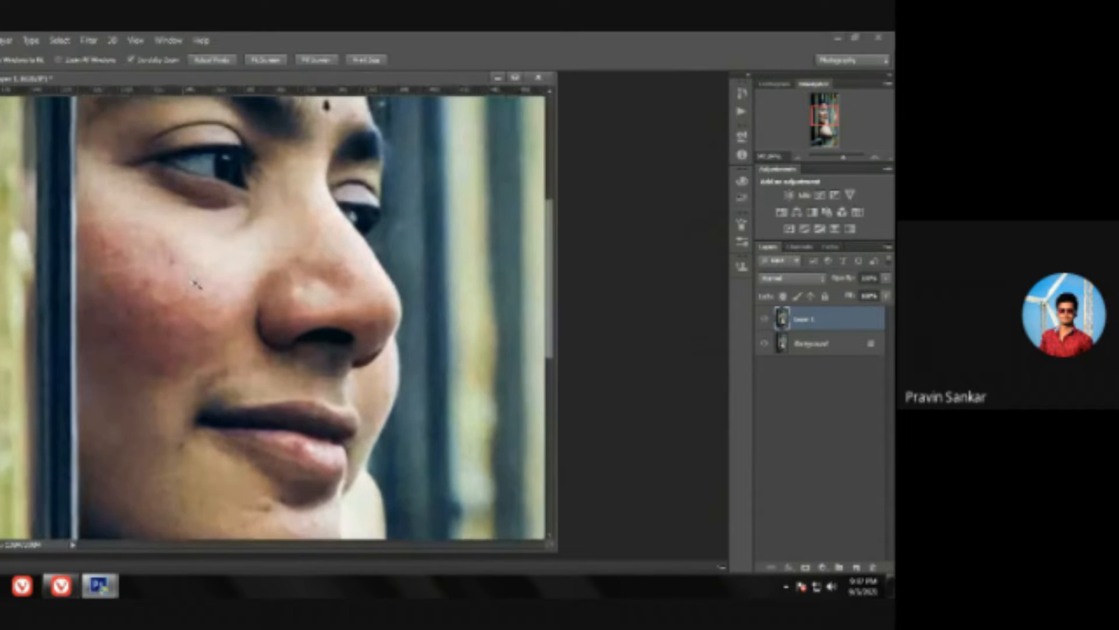
{"action": "key", "text": "b"}
{"action": "left_click", "coordinate": [195, 283]}
{"action": "key", "text": "ctrl+z"}
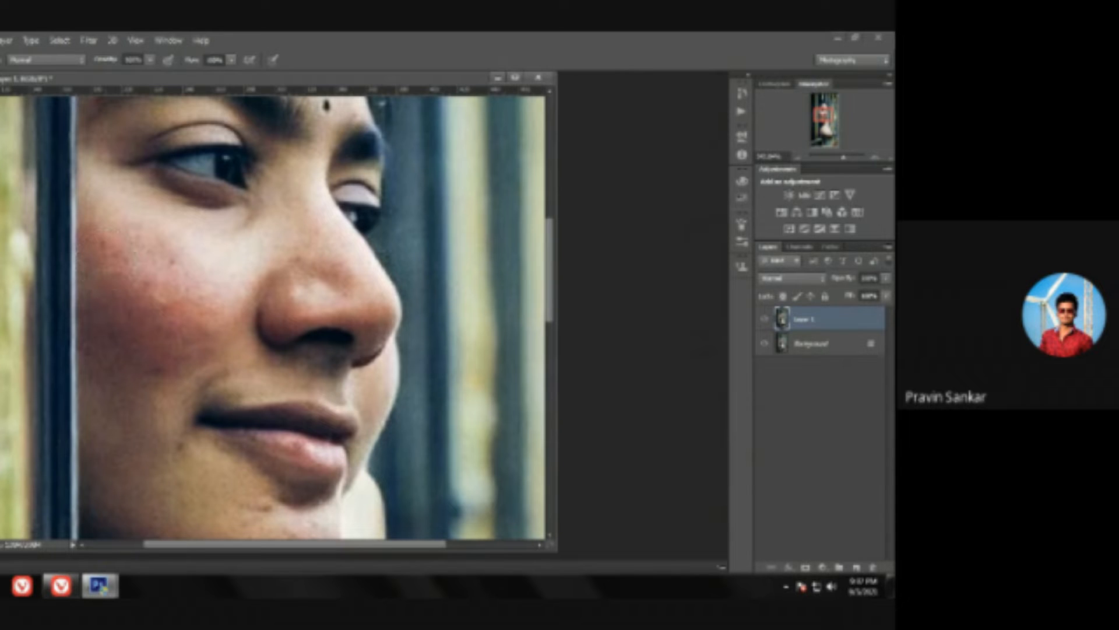
Step: Remove the spots on the cheek, beside the mouth and on the chin with the content-aware Spot Healing Brush
{"action": "key", "text": "j"}
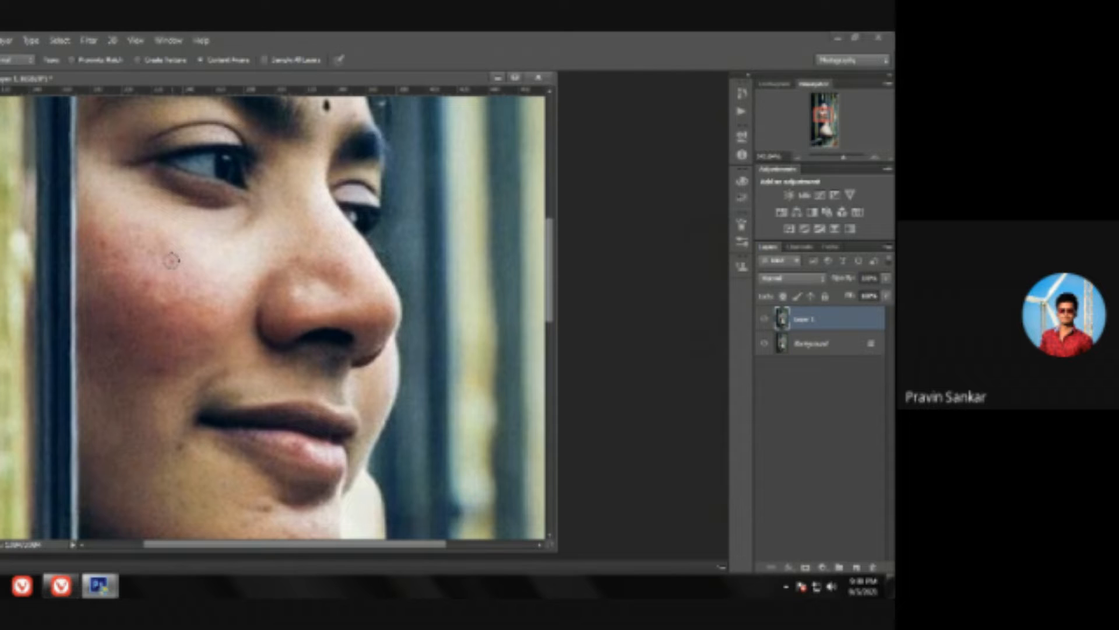
{"action": "left_click", "coordinate": [171, 260]}
{"action": "left_click", "coordinate": [156, 373]}
{"action": "left_click", "coordinate": [181, 445]}
{"action": "left_click", "coordinate": [267, 509]}
{"action": "scroll", "coordinate": [354, 236], "scroll_direction": "down", "scroll_amount": 4}
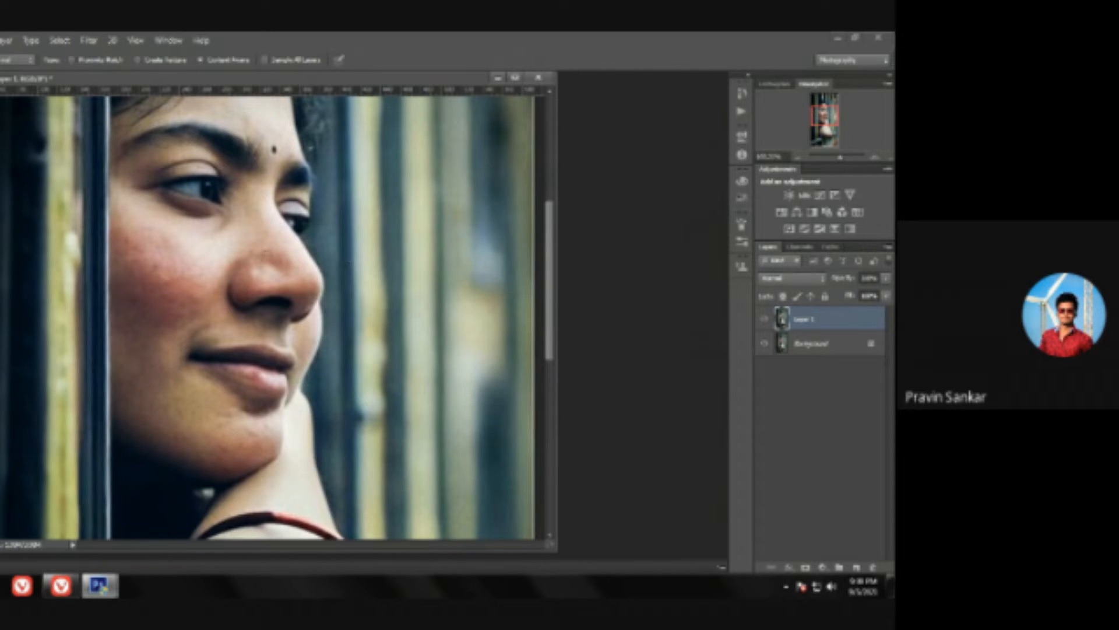
Step: Outline the dark dot between the eyebrows with the Lasso tool and fill the selection using Content-Aware
{"action": "key", "text": "z"}
{"action": "left_click_drag", "start_coordinate": [281, 214], "coordinate": [263, 212]}
{"action": "left_click", "coordinate": [253, 219]}
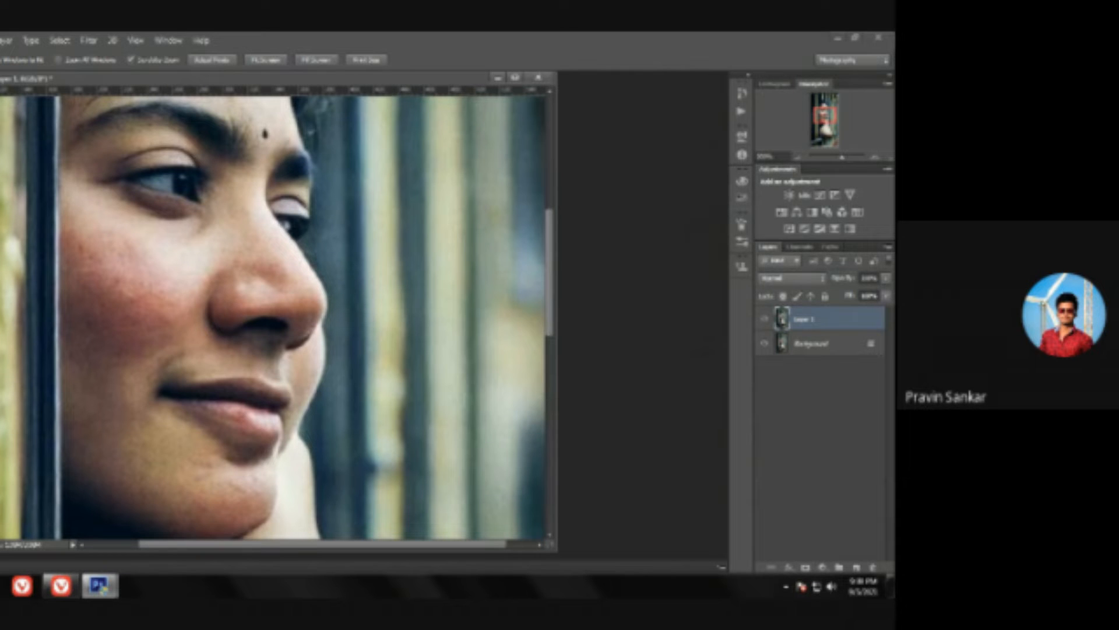
{"action": "key", "text": "l"}
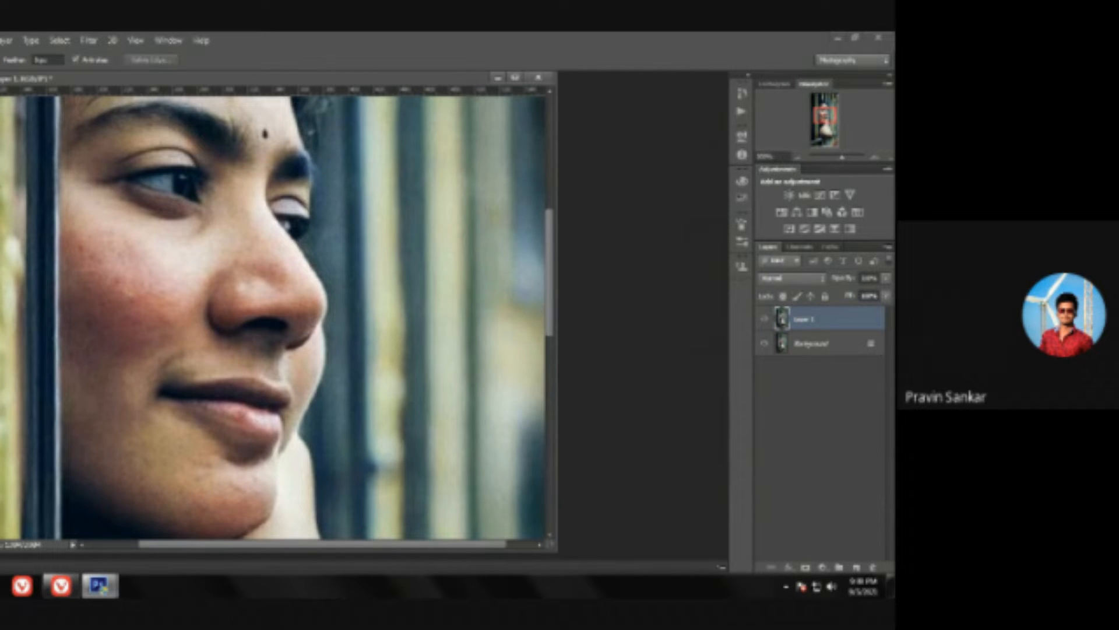
{"action": "scroll", "coordinate": [293, 202], "scroll_direction": "up", "scroll_amount": 5}
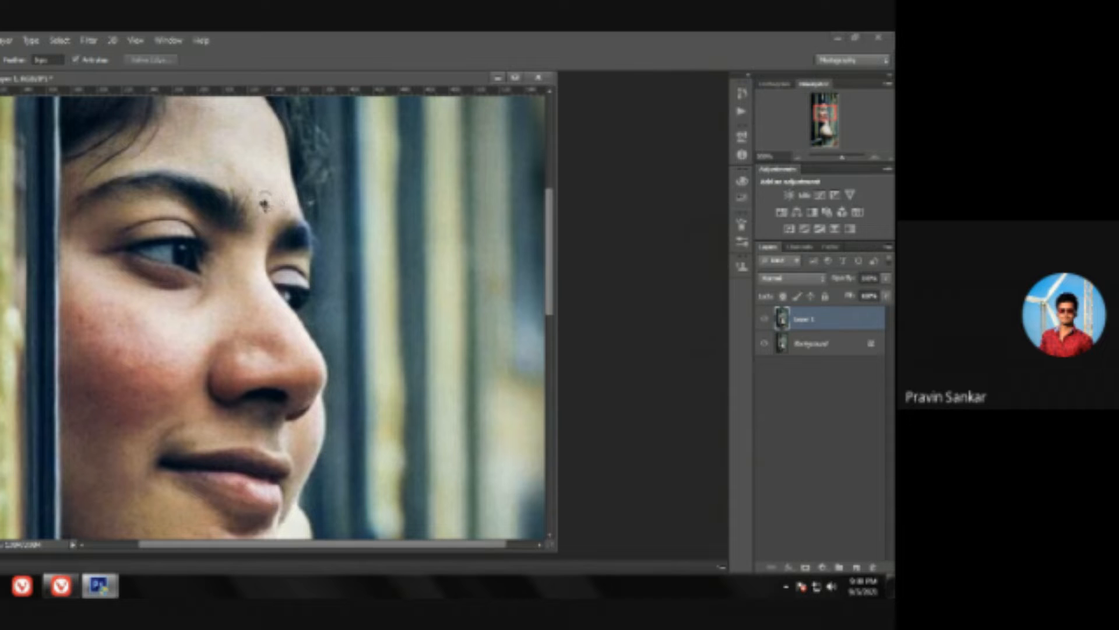
{"action": "left_click_drag", "start_coordinate": [272, 218], "coordinate": [268, 214]}
{"action": "right_click", "coordinate": [267, 205]}
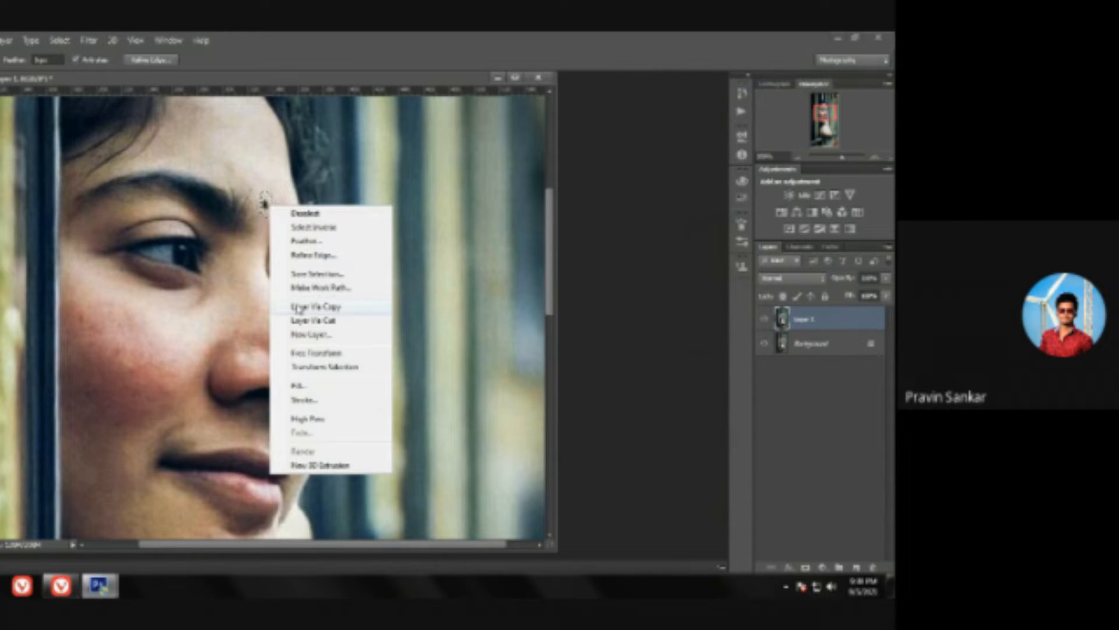
{"action": "left_click", "coordinate": [330, 391]}
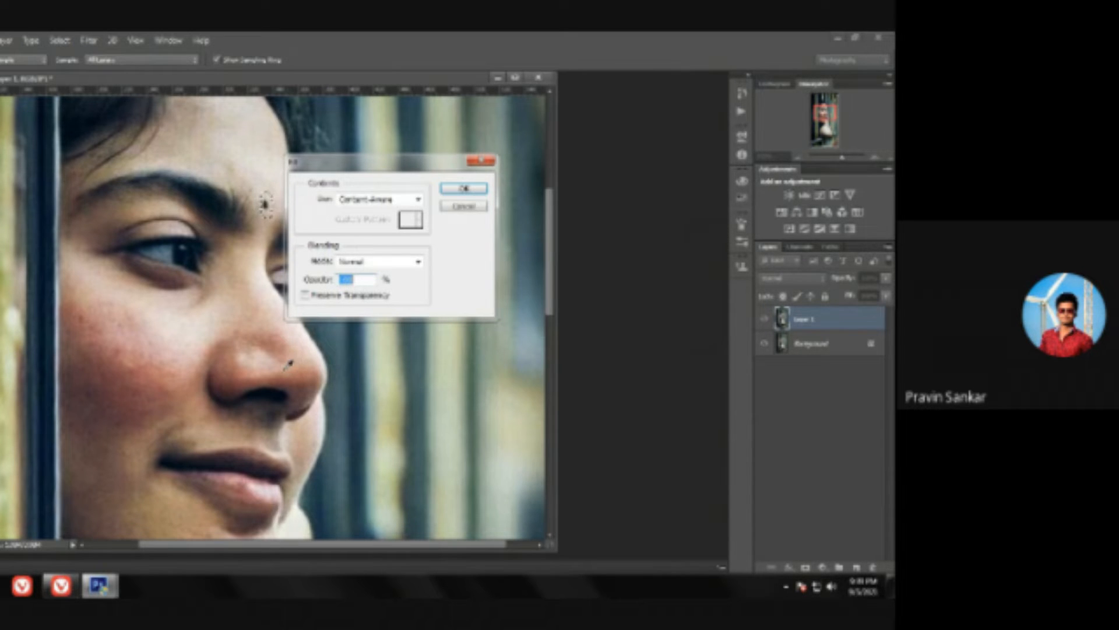
{"action": "left_click", "coordinate": [459, 191]}
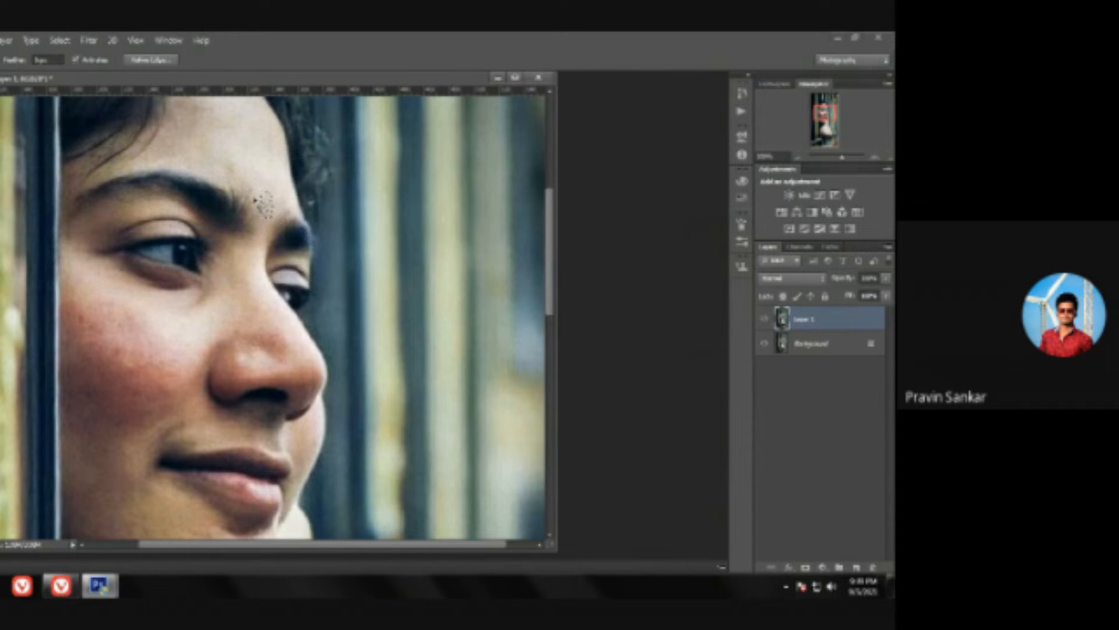
Step: Check the filled forehead area at different magnifications, undo the content-aware fill and clear the selection
{"action": "key", "text": "z"}
{"action": "left_click_drag", "start_coordinate": [407, 174], "coordinate": [348, 176]}
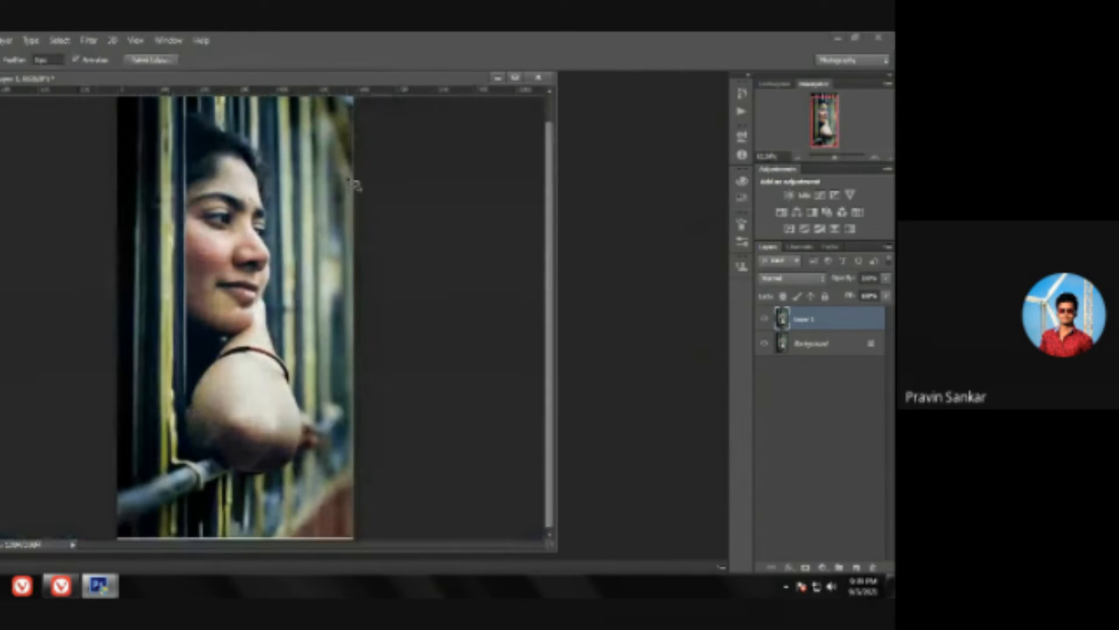
{"action": "key", "text": "z"}
{"action": "mouse_move", "coordinate": [257, 216]}
{"action": "left_mouse_down"}
{"action": "mouse_move", "coordinate": [278, 217]}
{"action": "mouse_move", "coordinate": [320, 267]}
{"action": "left_mouse_up"}
{"action": "left_click_drag", "start_coordinate": [294, 222], "coordinate": [314, 269]}
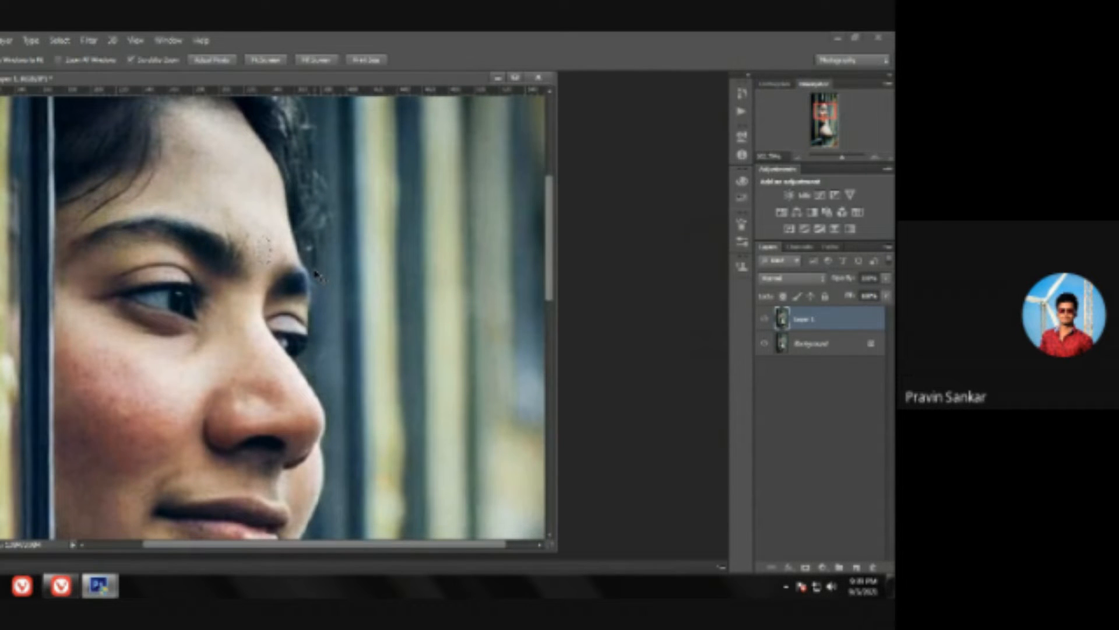
{"action": "left_click", "coordinate": [263, 249]}
{"action": "key", "text": "l"}
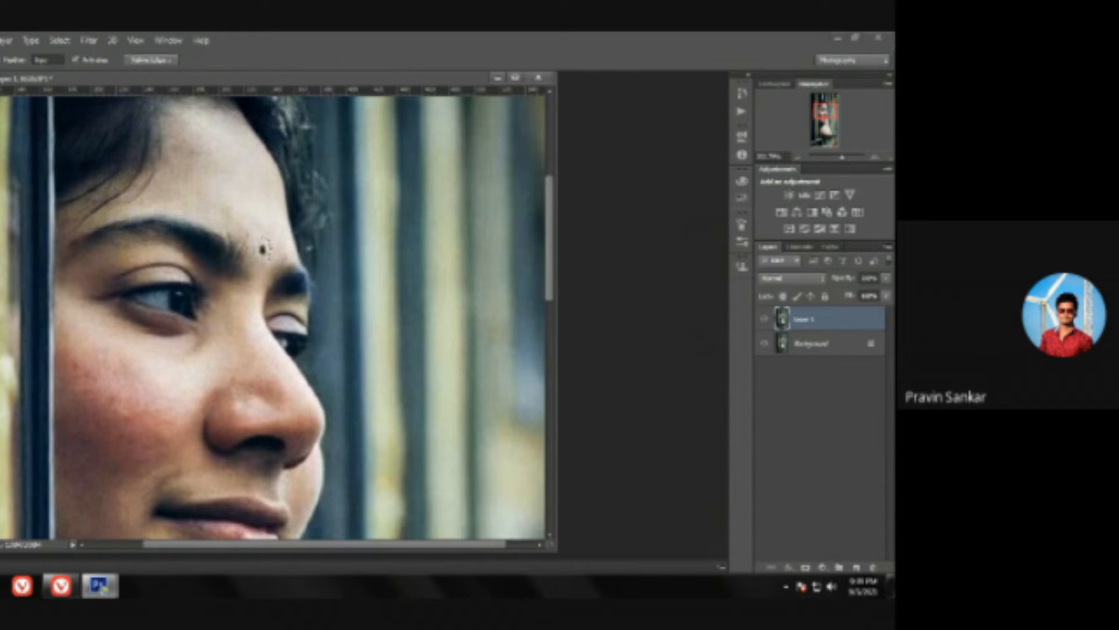
{"action": "right_click", "coordinate": [256, 247]}
{"action": "left_click", "coordinate": [283, 261]}
{"action": "scroll", "coordinate": [198, 392], "scroll_direction": "down", "scroll_amount": 3}
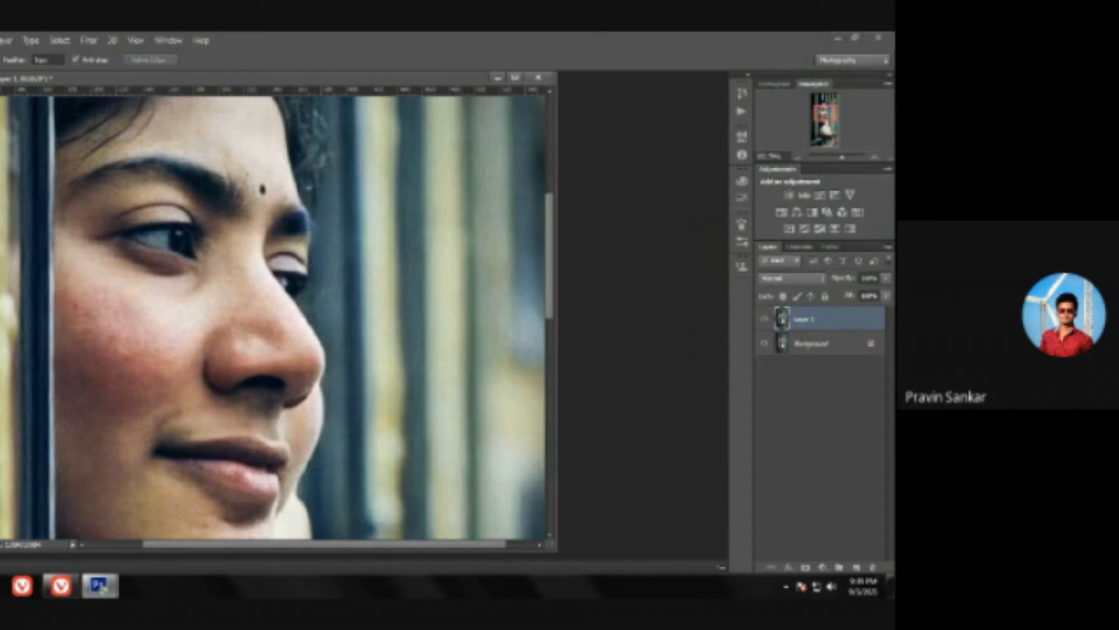
Step: Examine the skin on the cheek, nose, forehead and arm for remaining blemishes, both close up and at reduced magnification
{"action": "key", "text": "ctrl+space"}
{"action": "left_click_drag", "start_coordinate": [183, 341], "coordinate": [234, 349]}
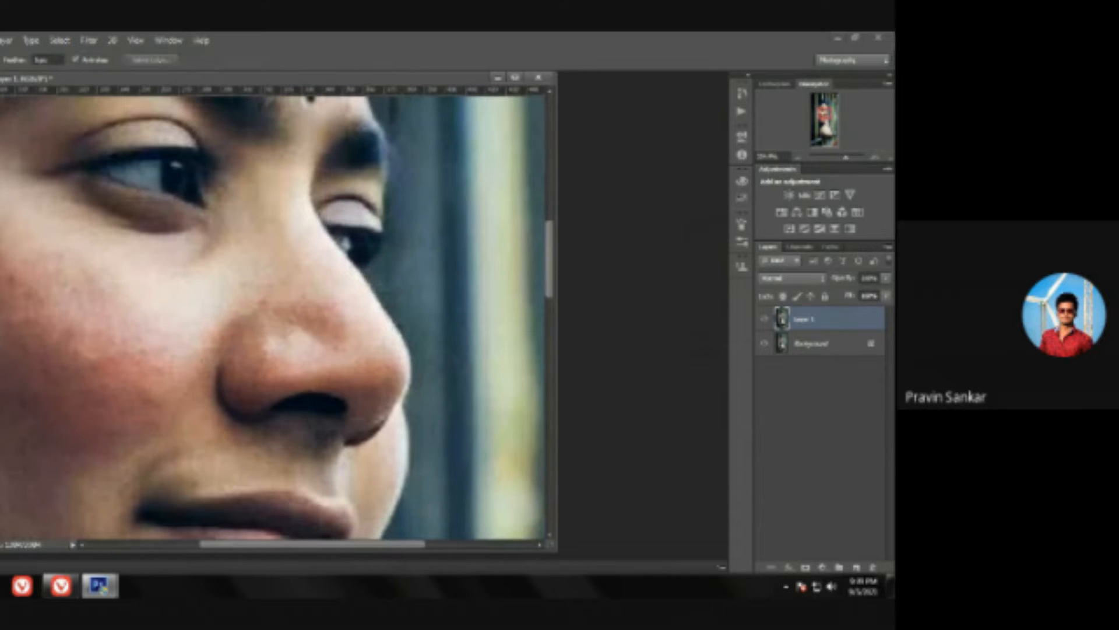
{"action": "key", "text": "j"}
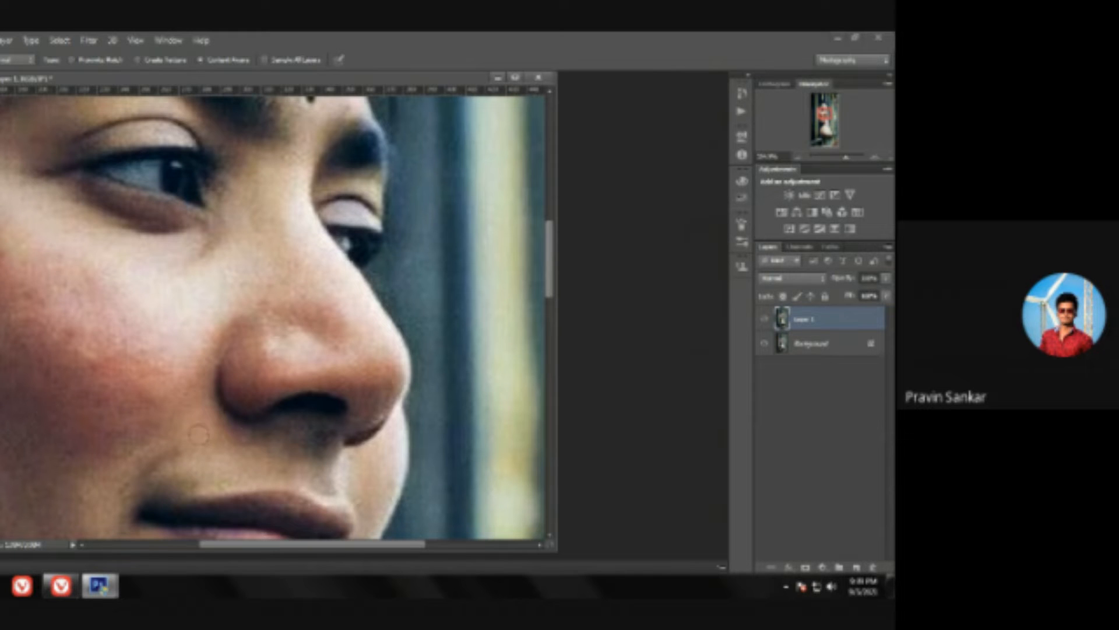
{"action": "key", "text": "ctrl+space"}
{"action": "mouse_move", "coordinate": [313, 334]}
{"action": "left_mouse_down"}
{"action": "mouse_move", "coordinate": [224, 350]}
{"action": "mouse_move", "coordinate": [259, 357]}
{"action": "left_mouse_up"}
{"action": "key", "text": "ctrl+space"}
{"action": "key", "text": "ctrl+space"}
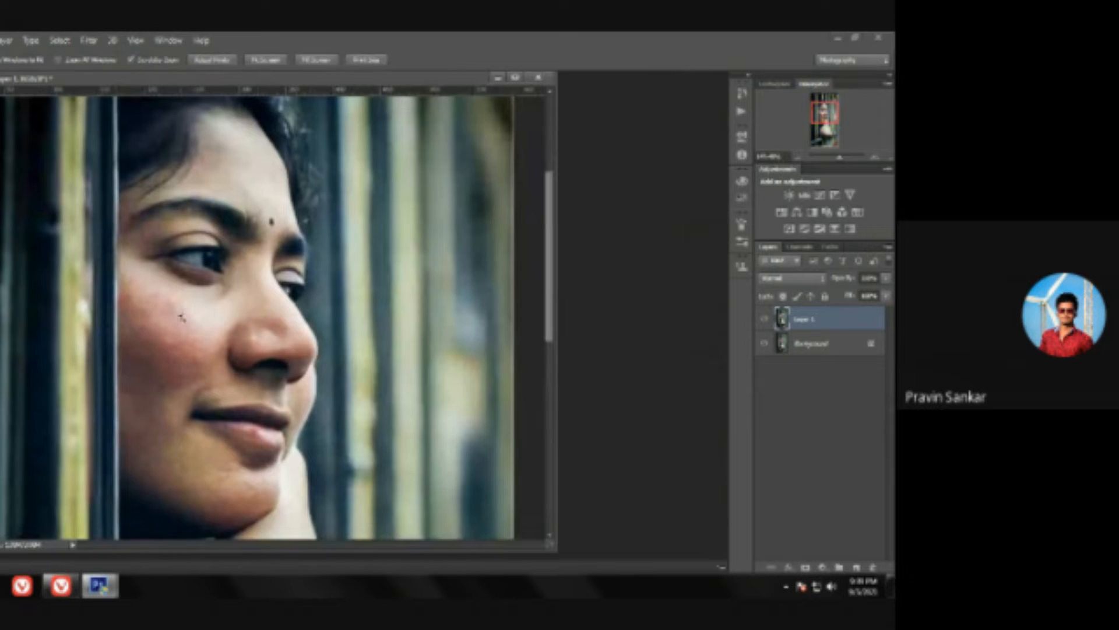
{"action": "left_click_drag", "start_coordinate": [156, 332], "coordinate": [181, 334]}
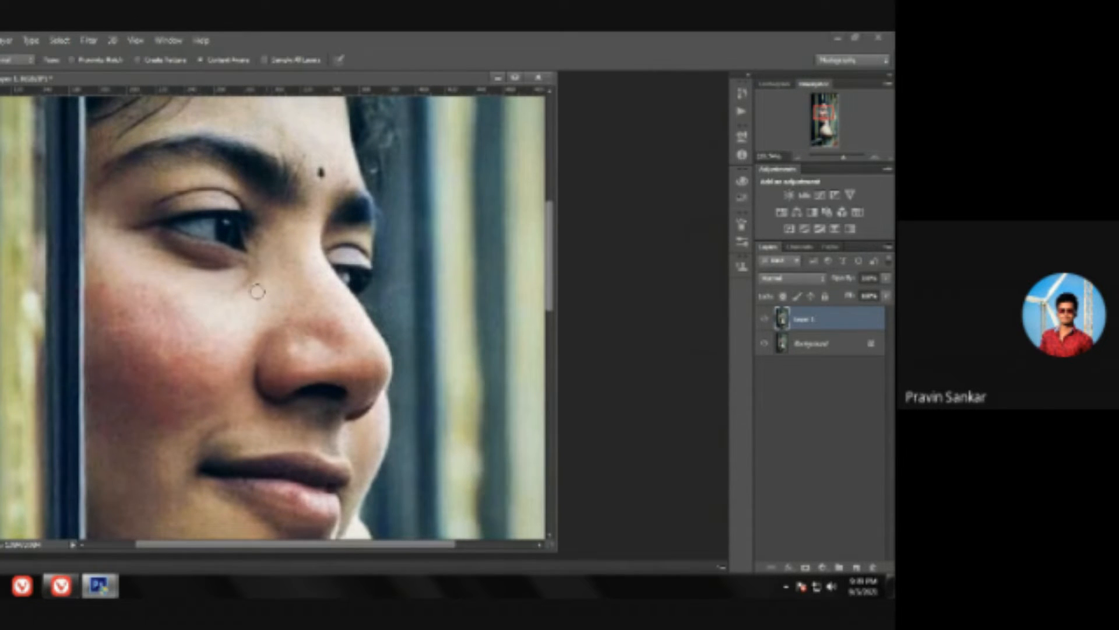
{"action": "scroll", "coordinate": [275, 290], "scroll_direction": "up", "scroll_amount": 2}
{"action": "scroll", "coordinate": [272, 291], "scroll_direction": "up", "scroll_amount": 8}
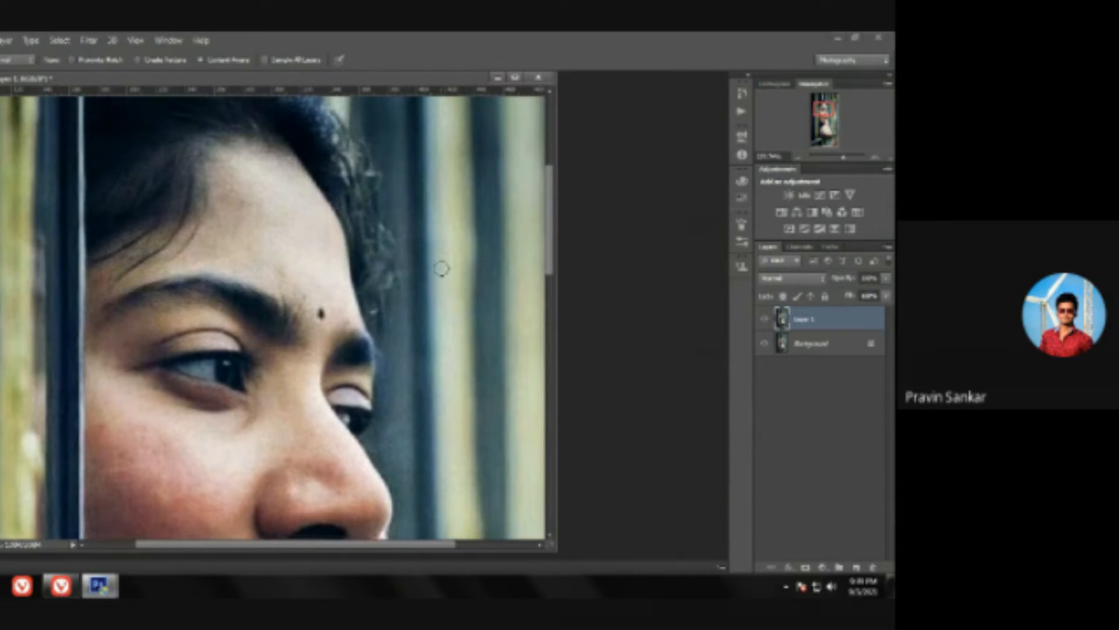
{"action": "key", "text": "space"}
{"action": "key", "text": "ctrl+0"}
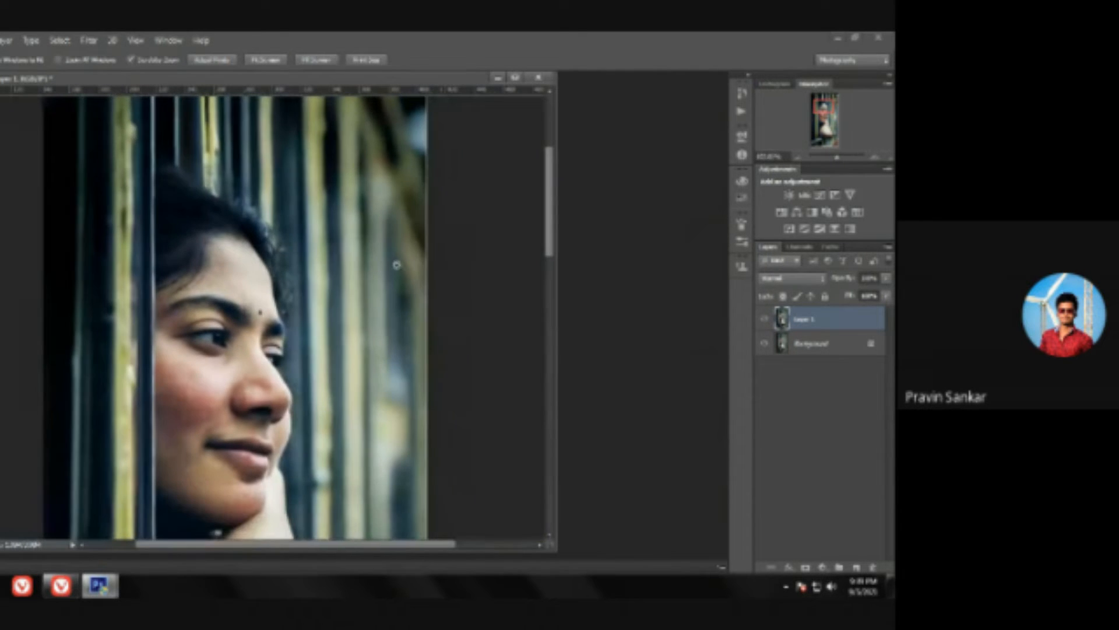
{"action": "scroll", "coordinate": [311, 425], "scroll_direction": "down", "scroll_amount": 6}
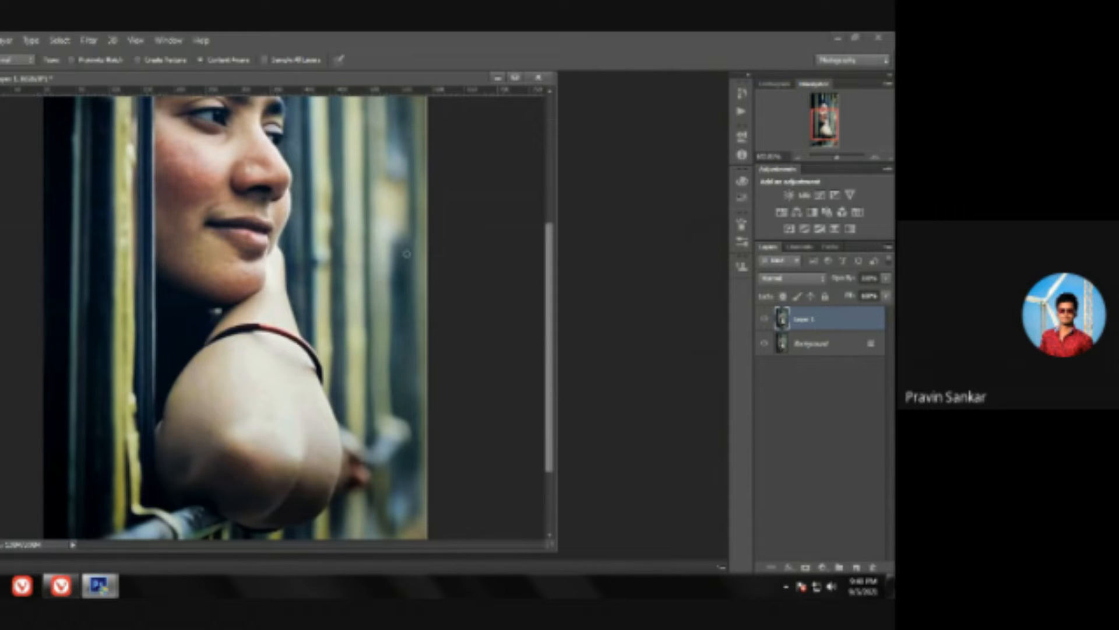
{"action": "key", "text": "z"}
{"action": "left_click_drag", "start_coordinate": [457, 275], "coordinate": [442, 271]}
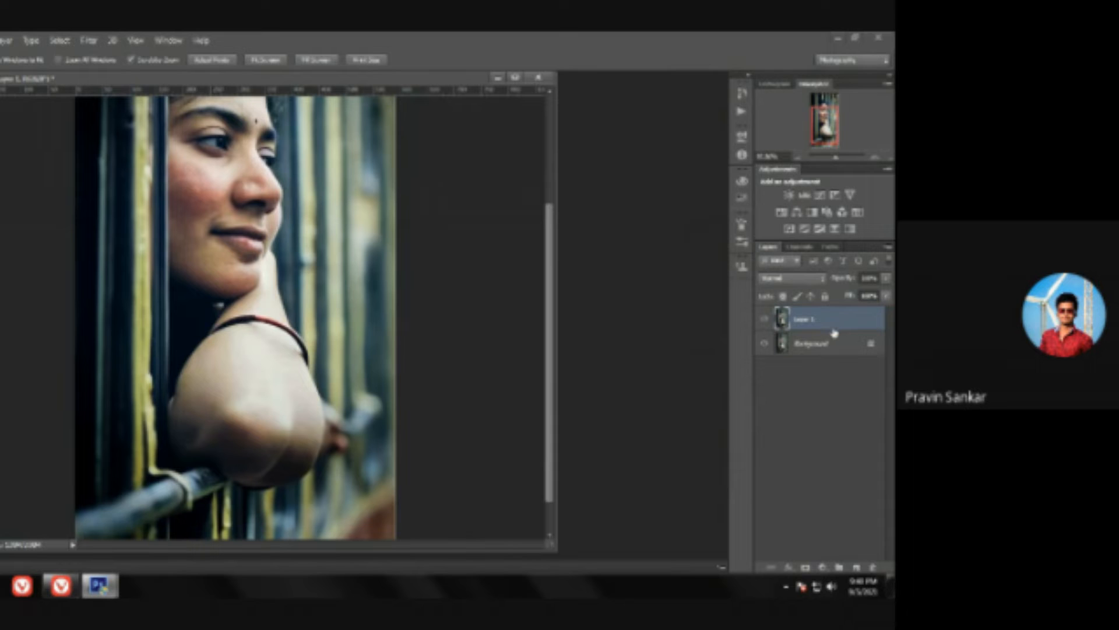
Step: Invert the colours of the duplicate layer and set its blending mode to Vivid Light
{"action": "key", "text": "ctrl+i"}
{"action": "scroll", "coordinate": [447, 280], "scroll_direction": "up", "scroll_amount": 2}
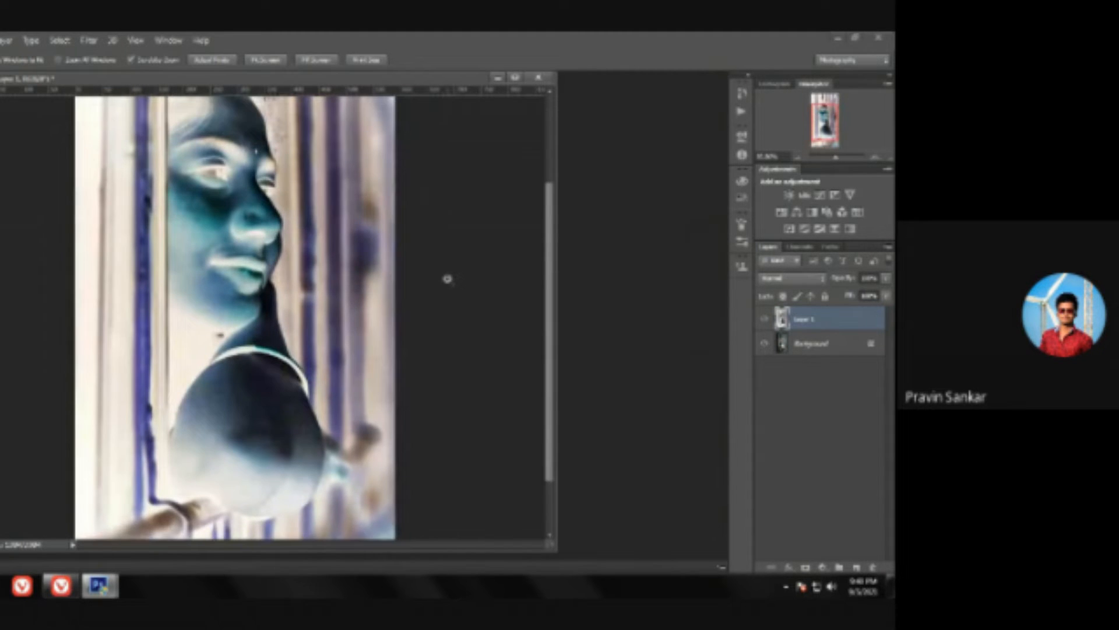
{"action": "left_click_drag", "start_coordinate": [473, 262], "coordinate": [451, 264]}
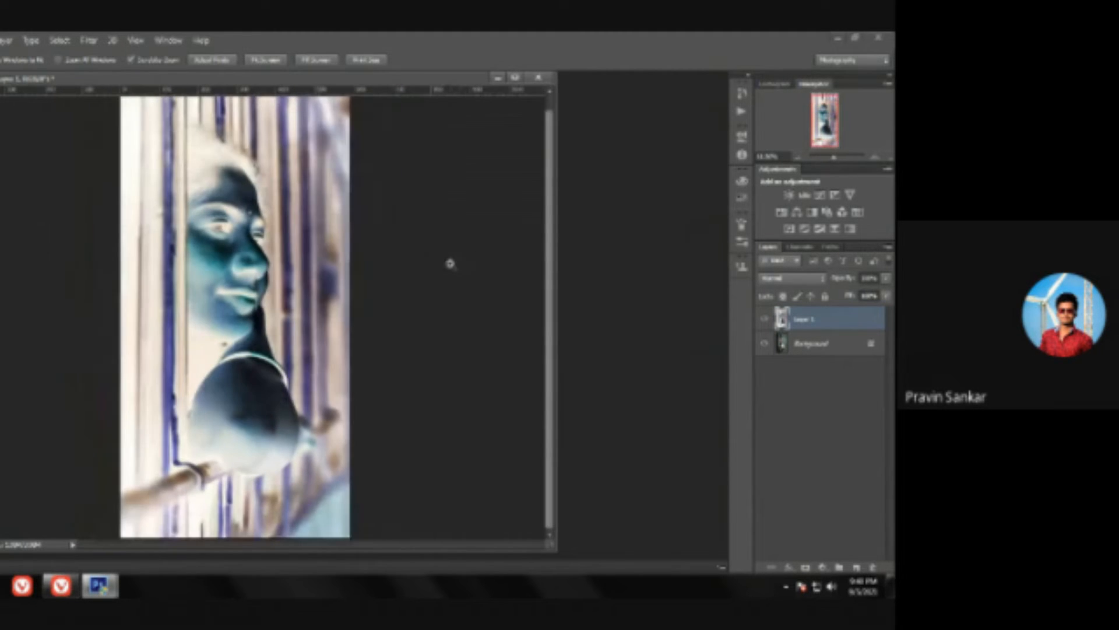
{"action": "left_click", "coordinate": [788, 280]}
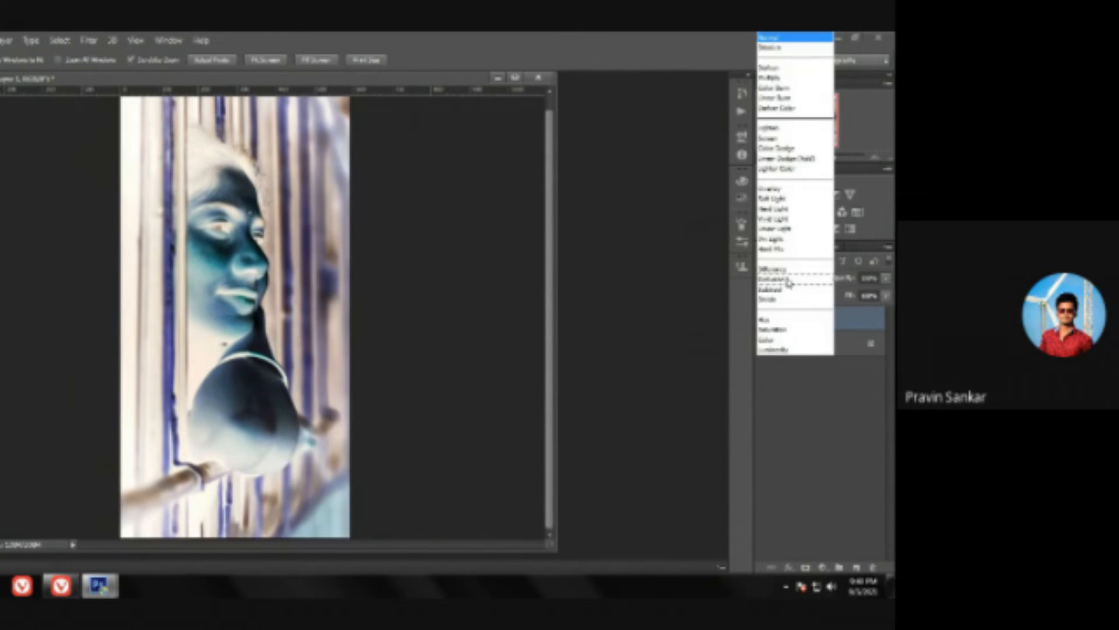
{"action": "left_click", "coordinate": [795, 219]}
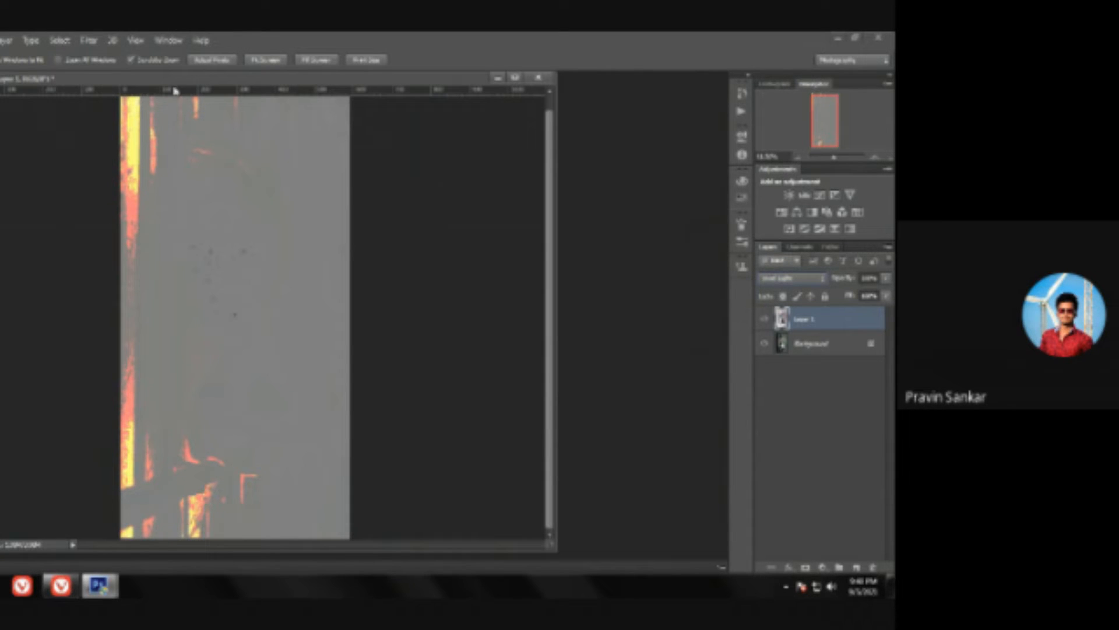
Step: Apply a High Pass filter to the inverted layer, checking the facial detail in the preview and slightly reducing the radius
{"action": "left_click", "coordinate": [91, 40]}
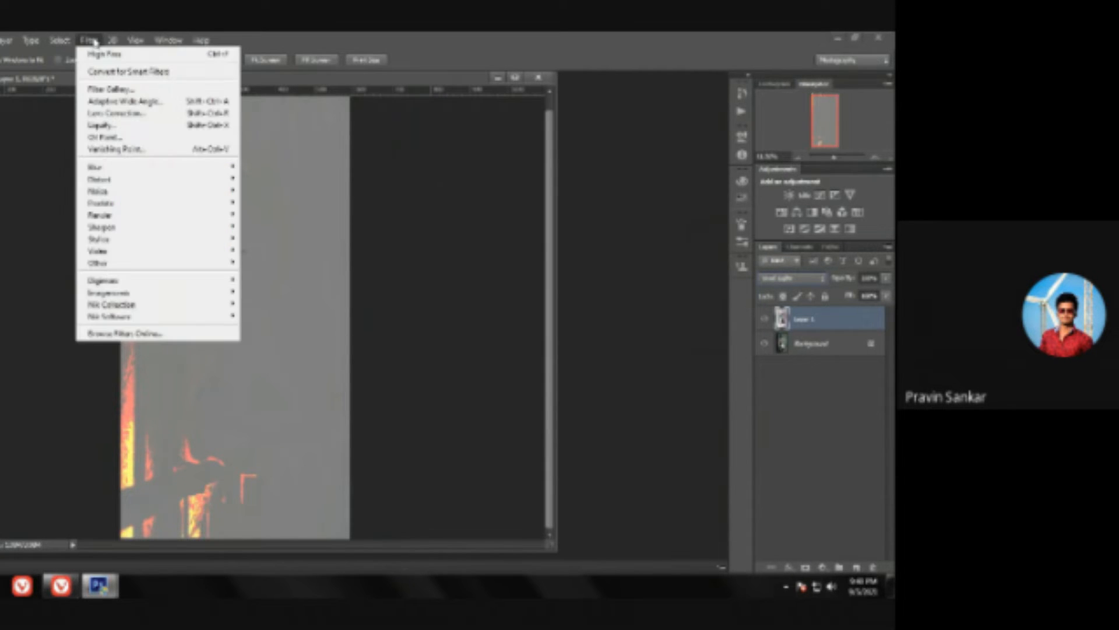
{"action": "mouse_move", "coordinate": [130, 268]}
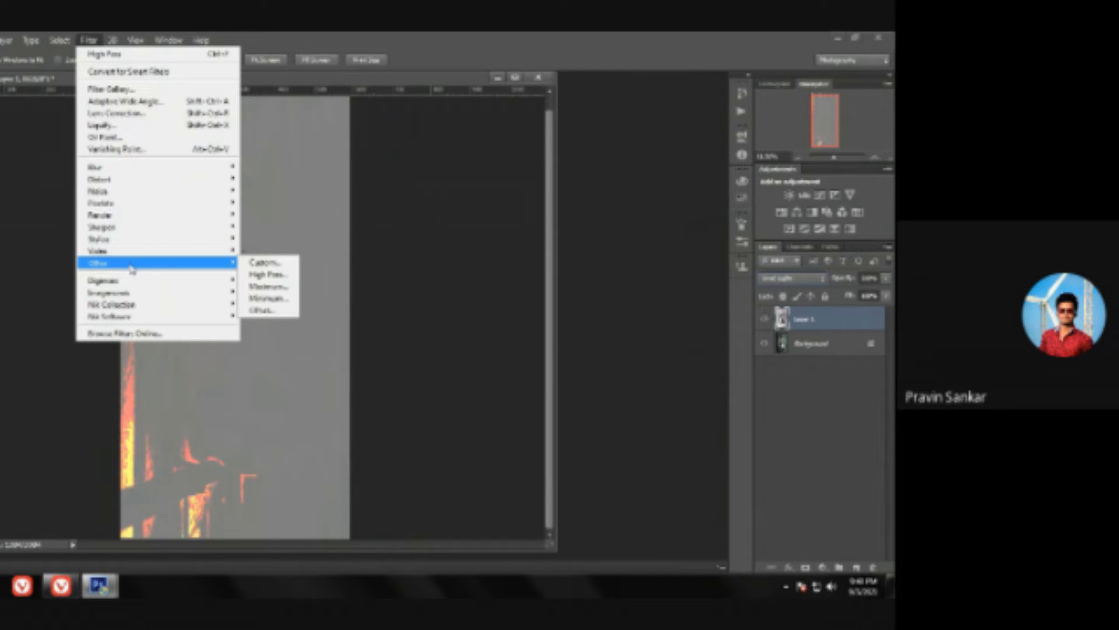
{"action": "left_click", "coordinate": [286, 276]}
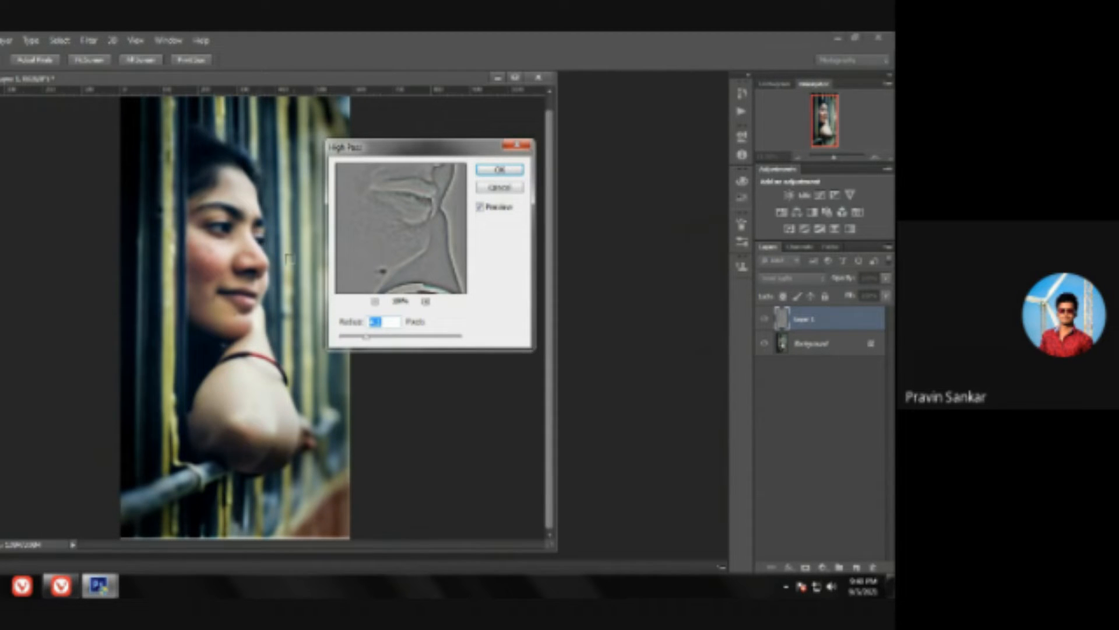
{"action": "left_click", "coordinate": [225, 261]}
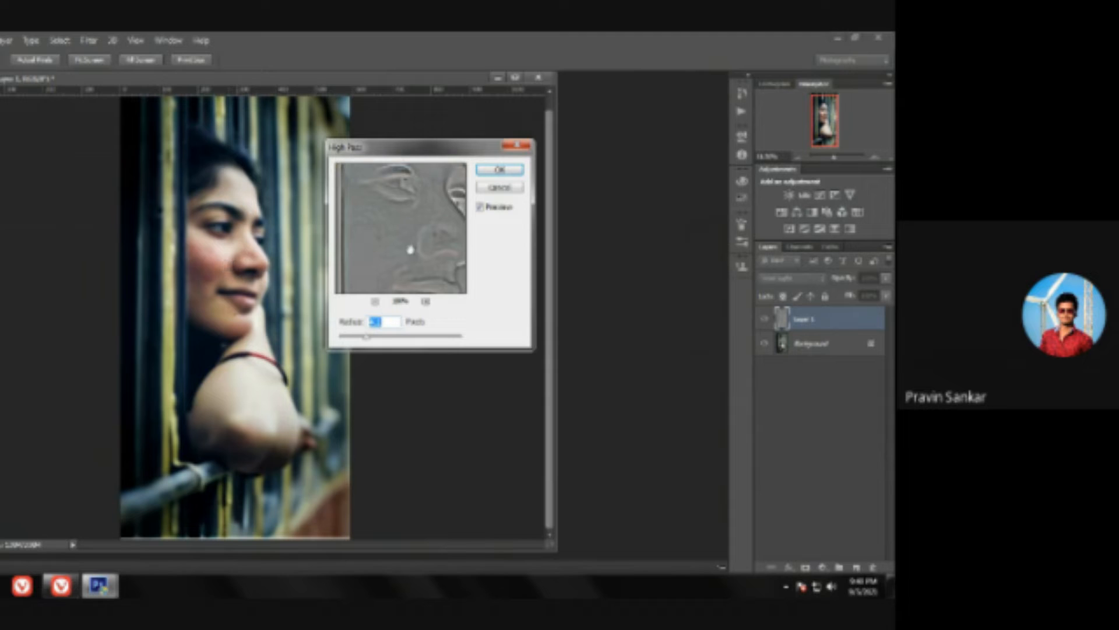
{"action": "mouse_move", "coordinate": [365, 340]}
{"action": "left_mouse_down"}
{"action": "mouse_move", "coordinate": [388, 337]}
{"action": "mouse_move", "coordinate": [366, 342]}
{"action": "left_mouse_up"}
{"action": "double_click", "coordinate": [376, 321]}
{"action": "left_click", "coordinate": [236, 314]}
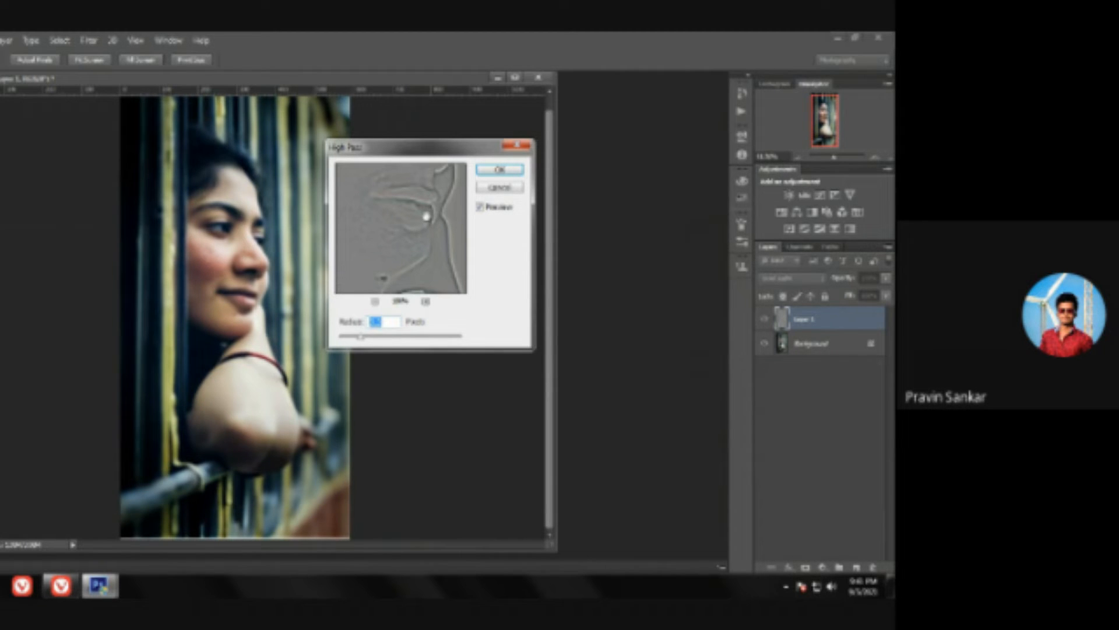
{"action": "left_click_drag", "start_coordinate": [362, 338], "coordinate": [361, 338]}
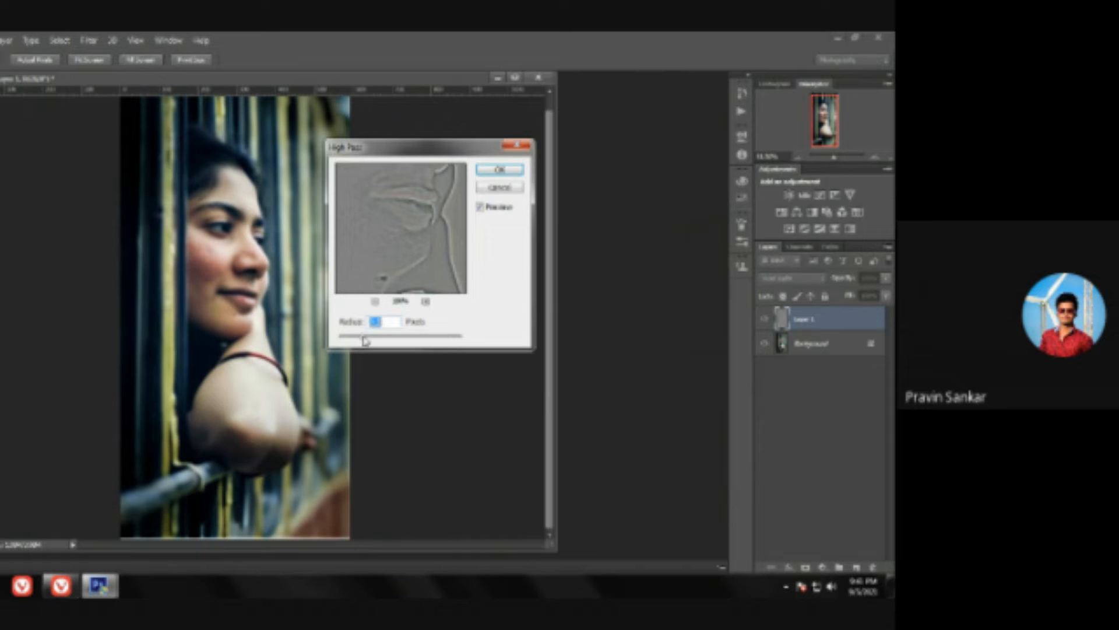
{"action": "left_click", "coordinate": [503, 172]}
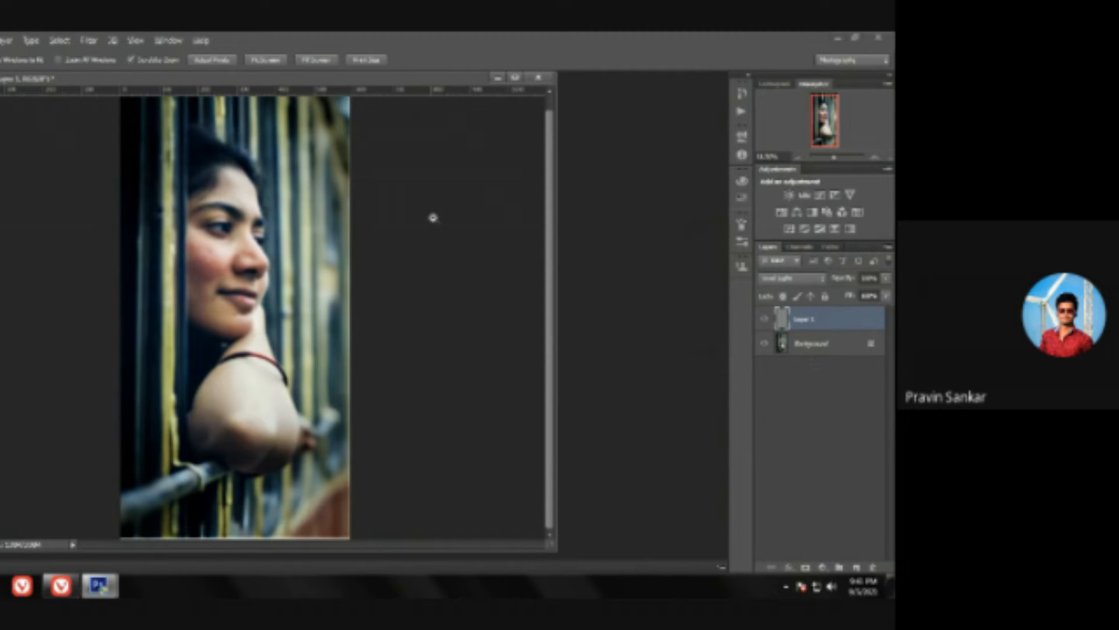
Step: Add a black layer mask that hides the High Pass effect and apply a Gaussian Blur with the mask active
{"action": "left_click", "coordinate": [805, 567], "text": "alt"}
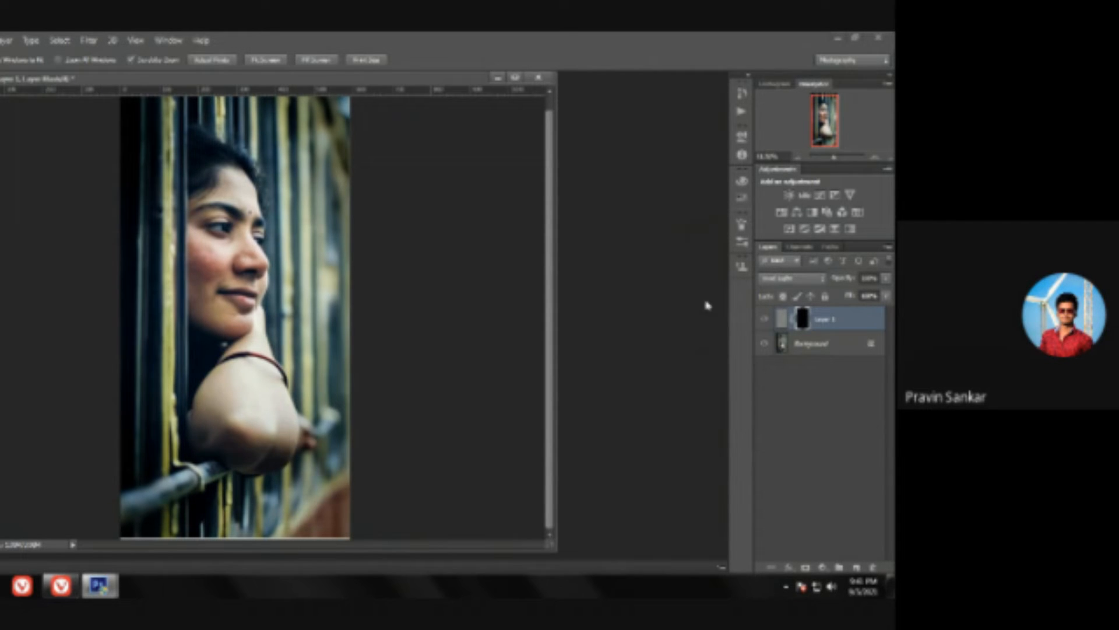
{"action": "left_click", "coordinate": [103, 39]}
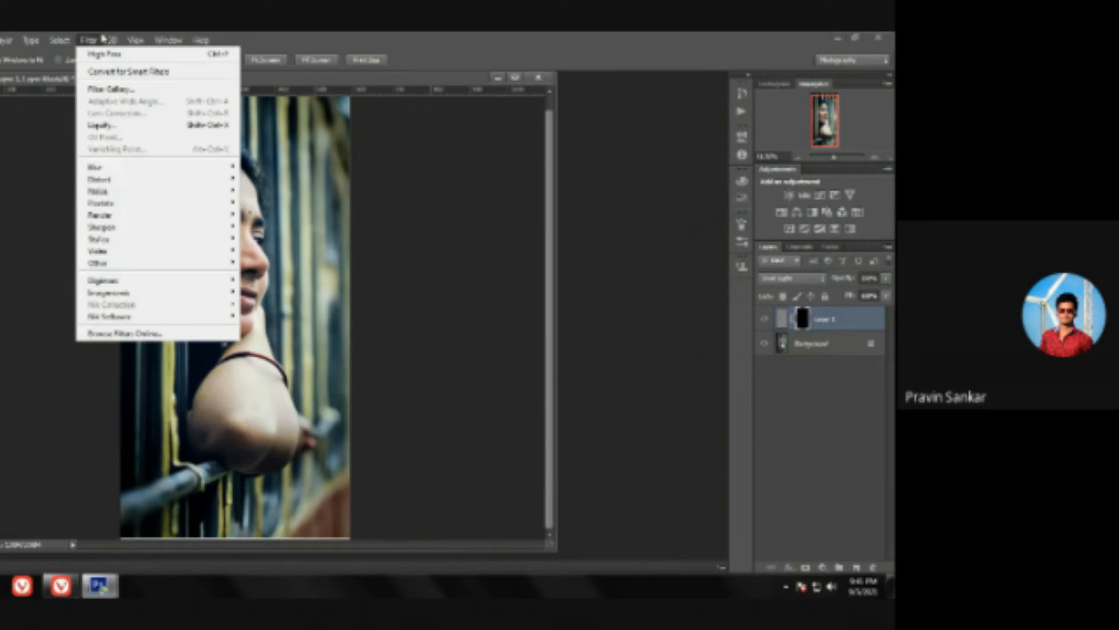
{"action": "mouse_move", "coordinate": [113, 168]}
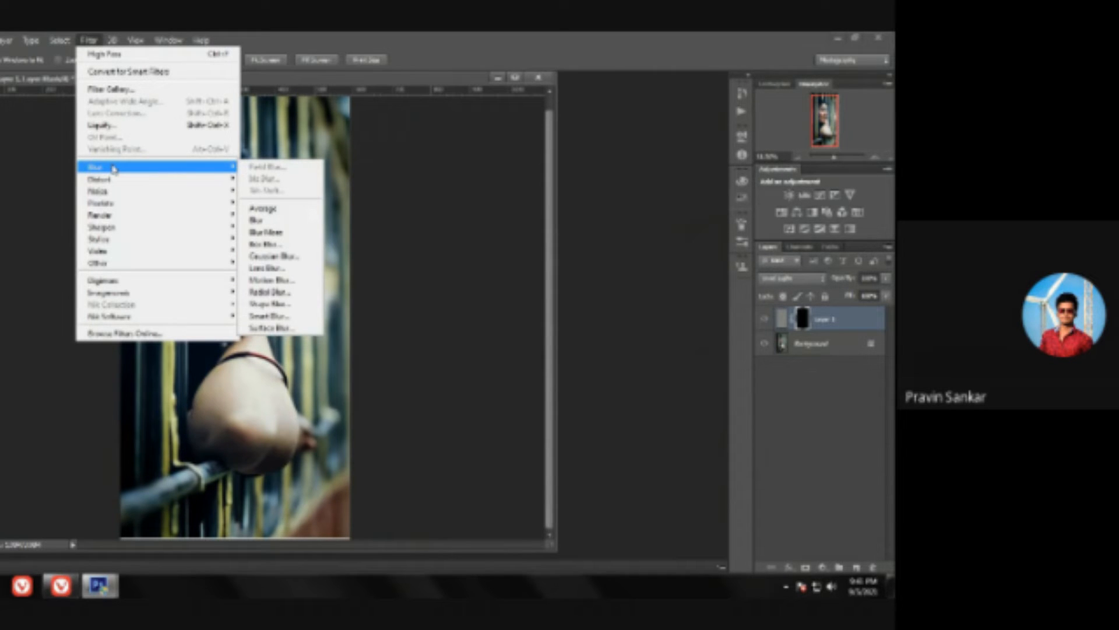
{"action": "left_click", "coordinate": [281, 258]}
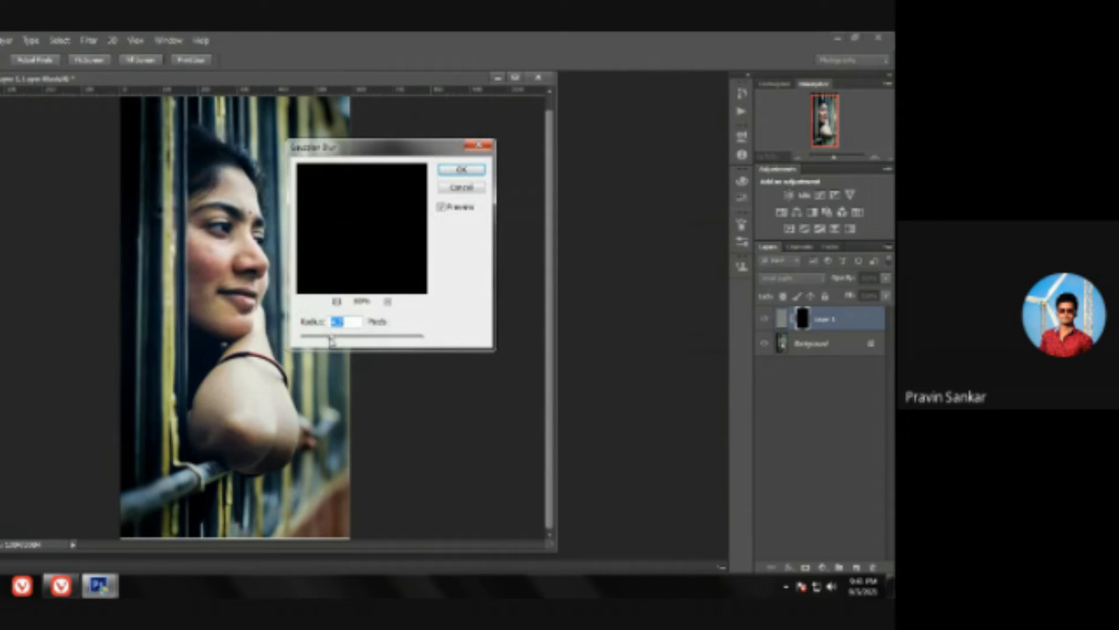
{"action": "left_click_drag", "start_coordinate": [333, 340], "coordinate": [330, 341]}
{"action": "left_click_drag", "start_coordinate": [324, 341], "coordinate": [325, 341]}
{"action": "left_click", "coordinate": [477, 173]}
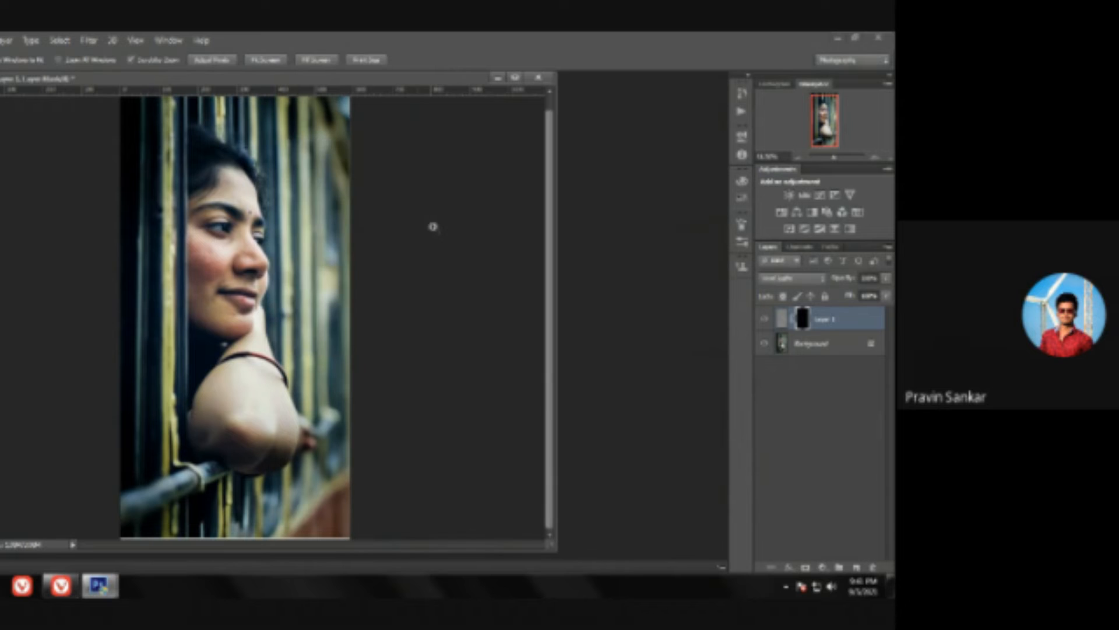
{"action": "scroll", "coordinate": [249, 257], "scroll_direction": "up", "scroll_amount": 2}
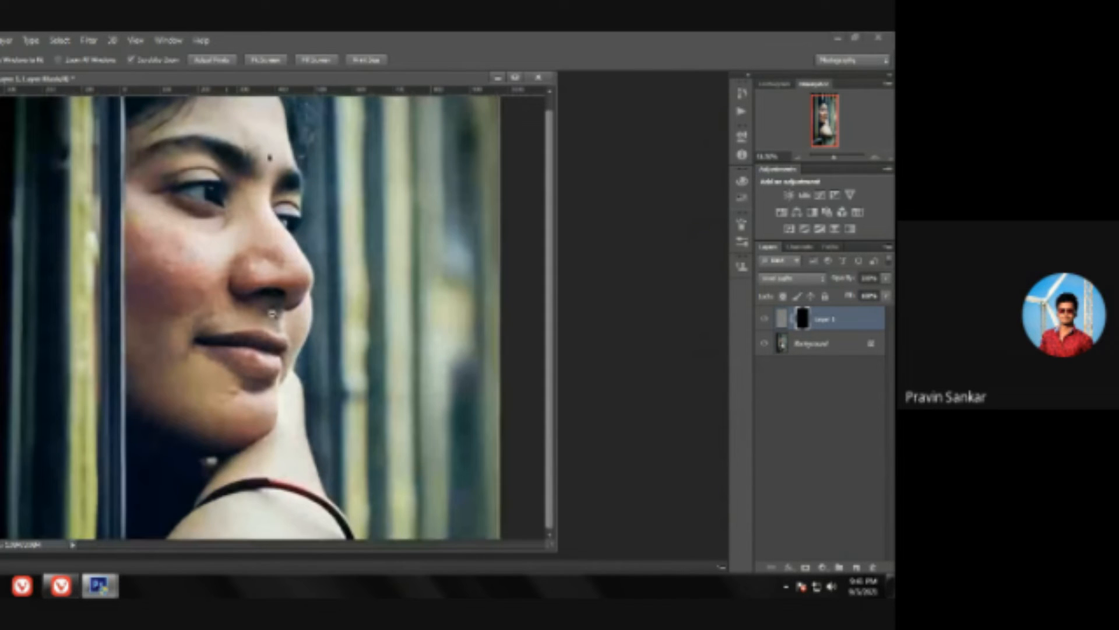
{"action": "scroll", "coordinate": [323, 289], "scroll_direction": "down", "scroll_amount": 2}
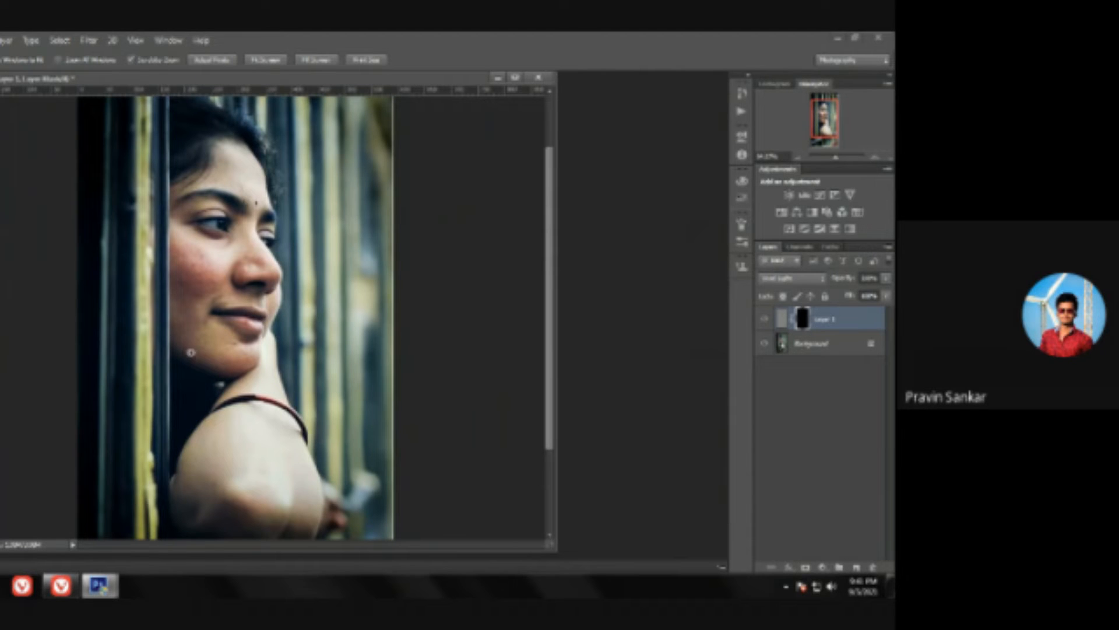
Step: Set up the Brush tool with a reduced flow for painting the mask, and undo a trial dab on the face
{"action": "left_click", "coordinate": [271, 294]}
{"action": "key", "text": "b"}
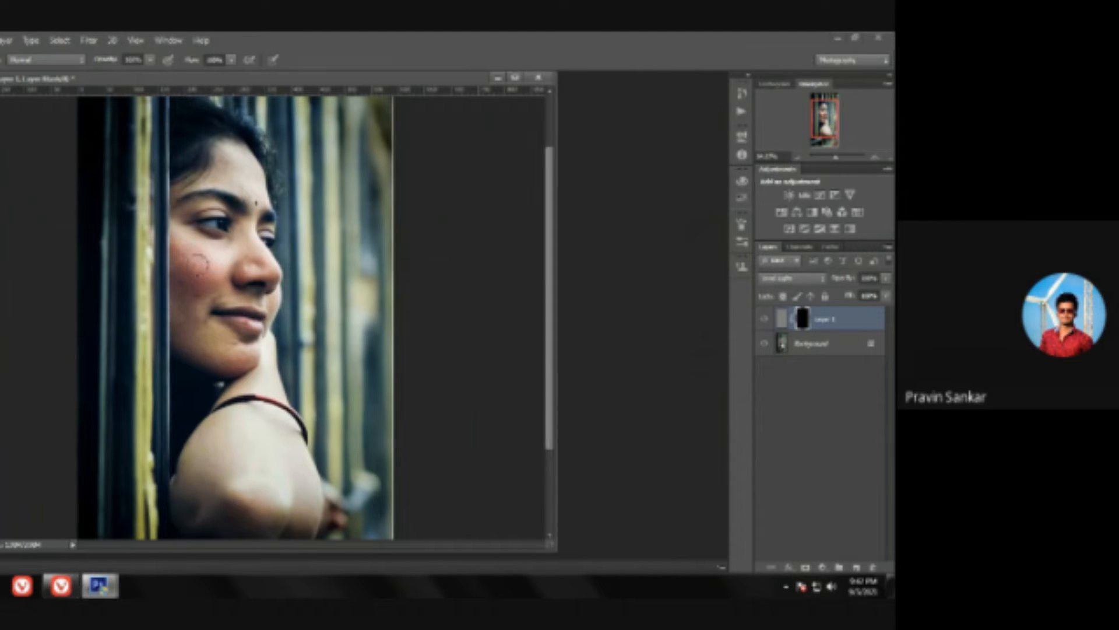
{"action": "mouse_move", "coordinate": [188, 258]}
{"action": "left_mouse_down"}
{"action": "mouse_move", "coordinate": [239, 243]}
{"action": "mouse_move", "coordinate": [205, 267]}
{"action": "mouse_move", "coordinate": [207, 257]}
{"action": "left_mouse_up"}
{"action": "left_click", "coordinate": [233, 61]}
{"action": "left_click_drag", "start_coordinate": [231, 76], "coordinate": [222, 78]}
{"action": "left_click", "coordinate": [200, 251]}
{"action": "left_click", "coordinate": [234, 282]}
{"action": "key", "text": "ctrl+z"}
{"action": "left_click", "coordinate": [230, 62]}
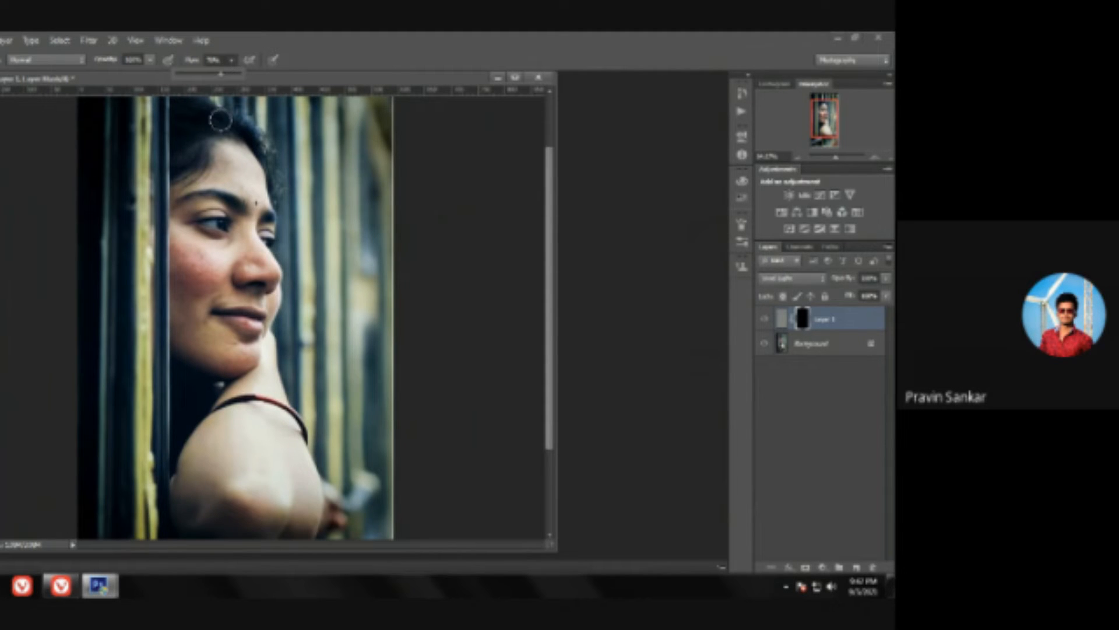
Step: Paint on the layer mask over the cheek, nose and forehead to reveal the skin smoothing there
{"action": "key", "text": "z"}
{"action": "left_click", "coordinate": [285, 317]}
{"action": "key", "text": "b"}
{"action": "scroll", "coordinate": [155, 312], "scroll_direction": "up", "scroll_amount": 2}
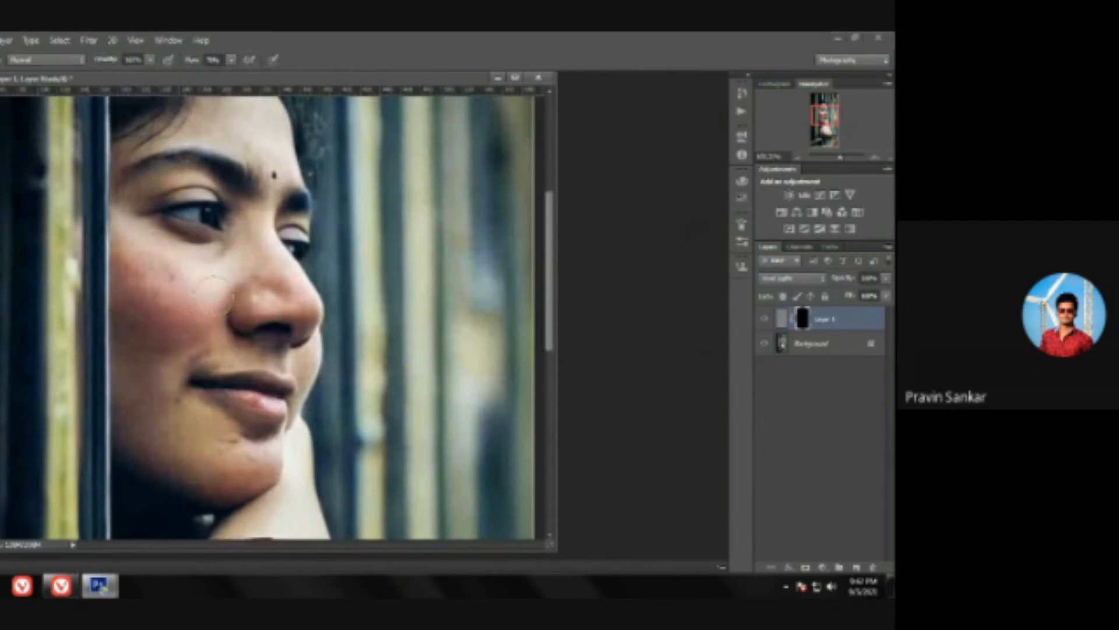
{"action": "mouse_move", "coordinate": [196, 276]}
{"action": "left_mouse_down"}
{"action": "mouse_move", "coordinate": [159, 334]}
{"action": "mouse_move", "coordinate": [135, 285]}
{"action": "mouse_move", "coordinate": [126, 309]}
{"action": "mouse_move", "coordinate": [143, 315]}
{"action": "mouse_move", "coordinate": [138, 364]}
{"action": "mouse_move", "coordinate": [159, 343]}
{"action": "mouse_move", "coordinate": [128, 402]}
{"action": "mouse_move", "coordinate": [160, 366]}
{"action": "mouse_move", "coordinate": [132, 384]}
{"action": "left_mouse_up"}
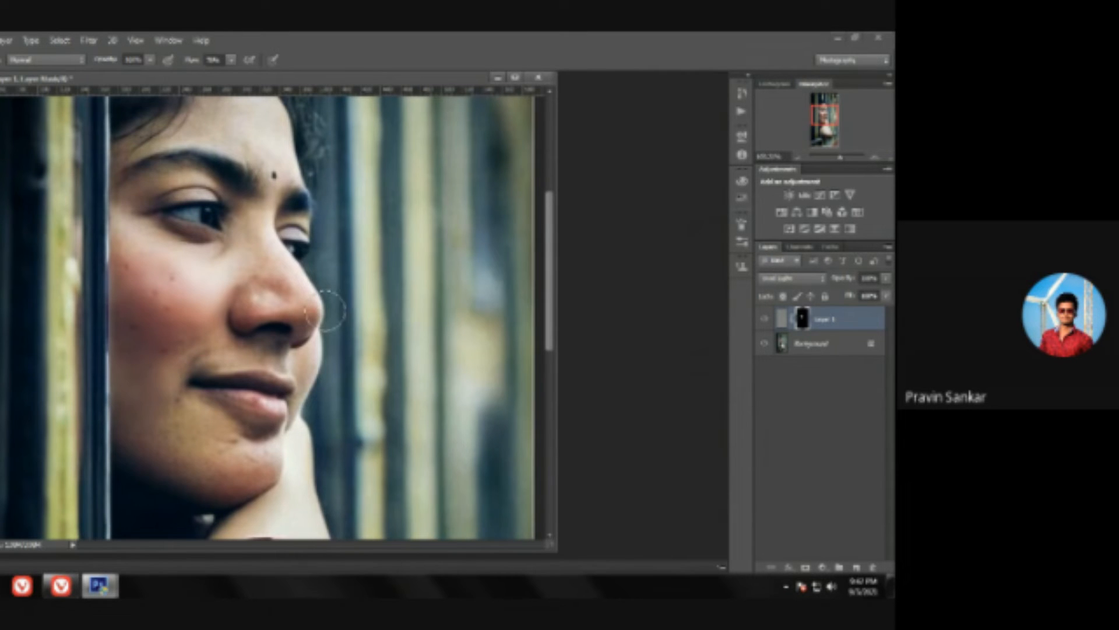
{"action": "scroll", "coordinate": [245, 209], "scroll_direction": "up", "scroll_amount": 3}
{"action": "mouse_move", "coordinate": [245, 209]}
{"action": "left_mouse_down"}
{"action": "mouse_move", "coordinate": [224, 200]}
{"action": "mouse_move", "coordinate": [230, 174]}
{"action": "mouse_move", "coordinate": [273, 225]}
{"action": "mouse_move", "coordinate": [253, 188]}
{"action": "left_mouse_up"}
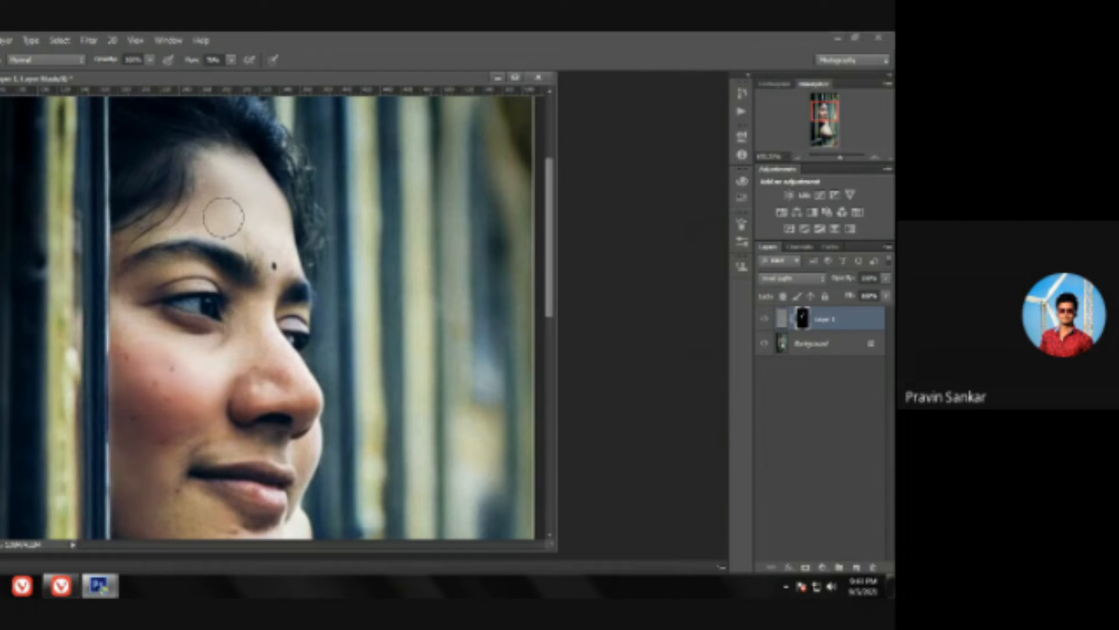
Step: Lower the brush opacity and paint the mask over the chin, shoulder and arm to smooth the remaining skin
{"action": "left_click", "coordinate": [148, 63]}
{"action": "left_click_drag", "start_coordinate": [148, 75], "coordinate": [126, 75]}
{"action": "scroll", "coordinate": [169, 421], "scroll_direction": "down", "scroll_amount": 2}
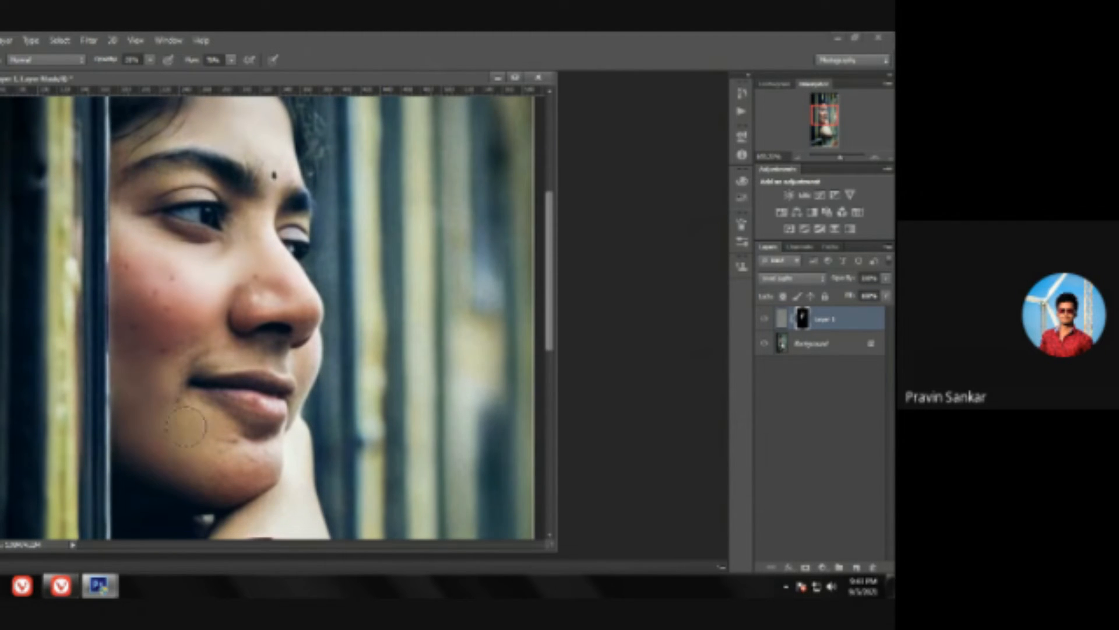
{"action": "scroll", "coordinate": [187, 426], "scroll_direction": "down", "scroll_amount": 5}
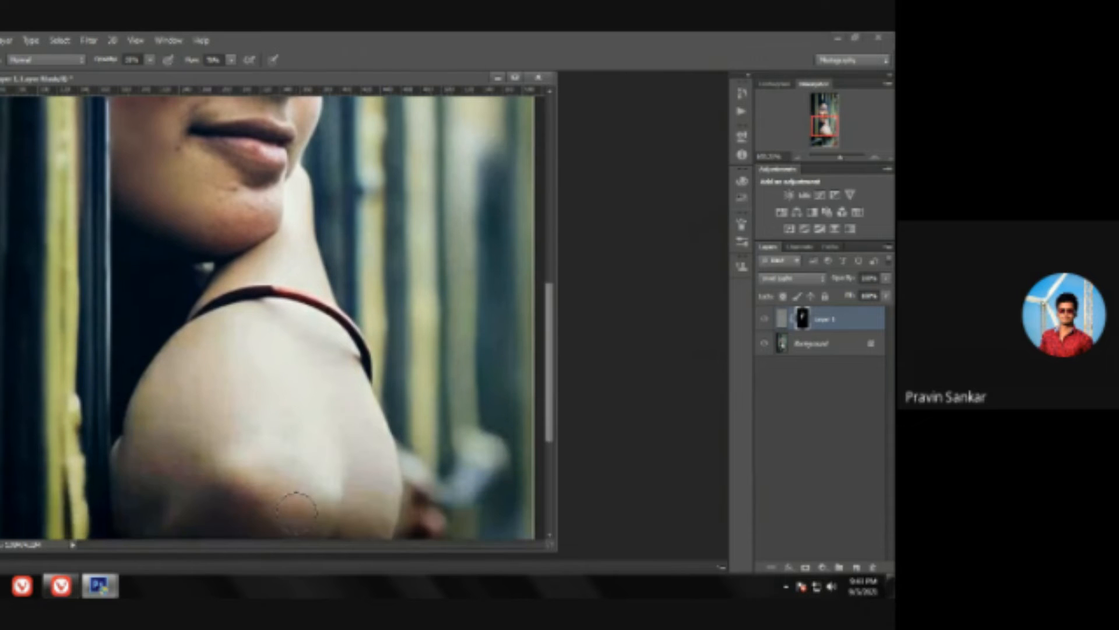
{"action": "scroll", "coordinate": [262, 408], "scroll_direction": "down", "scroll_amount": 2}
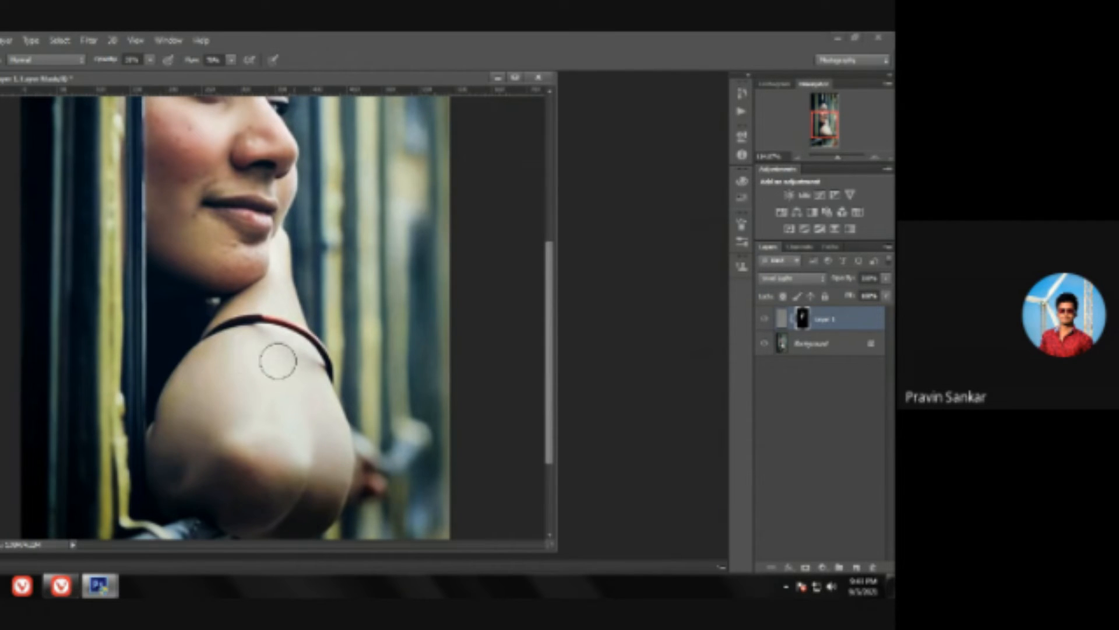
{"action": "scroll", "coordinate": [272, 319], "scroll_direction": "up", "scroll_amount": 3}
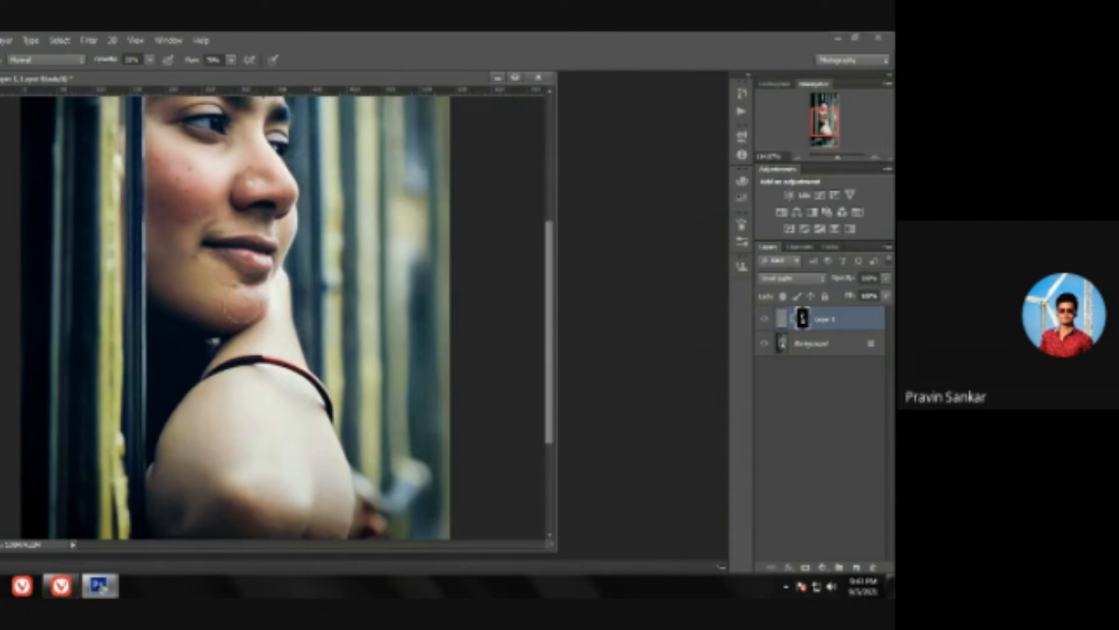
{"action": "scroll", "coordinate": [224, 292], "scroll_direction": "up", "scroll_amount": 5}
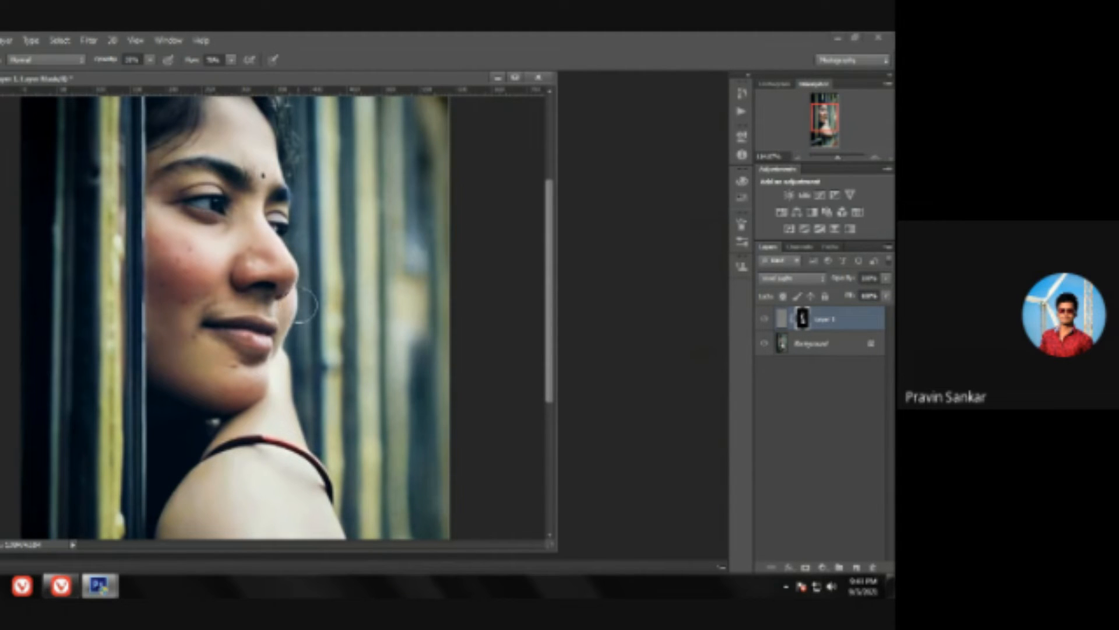
Step: Examine the smoothed skin on the face and shoulder, both in the whole image and close up
{"action": "key", "text": "z"}
{"action": "left_click_drag", "start_coordinate": [433, 233], "coordinate": [393, 232]}
{"action": "key", "text": "b"}
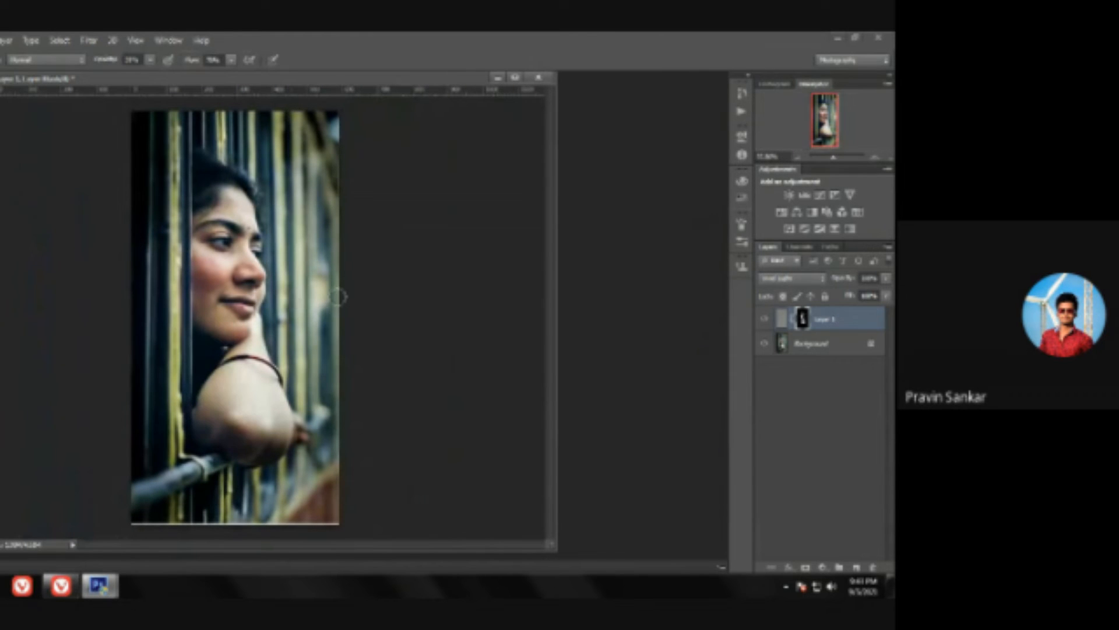
{"action": "key", "text": "z"}
{"action": "mouse_move", "coordinate": [260, 197]}
{"action": "left_mouse_down"}
{"action": "mouse_move", "coordinate": [318, 294]}
{"action": "mouse_move", "coordinate": [303, 295]}
{"action": "left_mouse_up"}
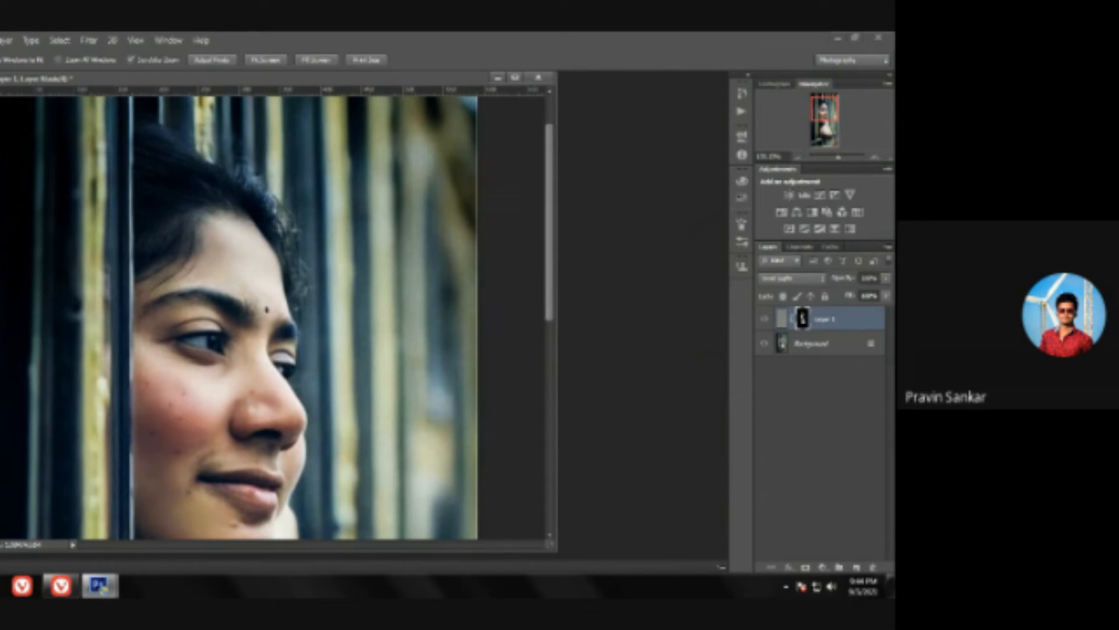
{"action": "key", "text": "b"}
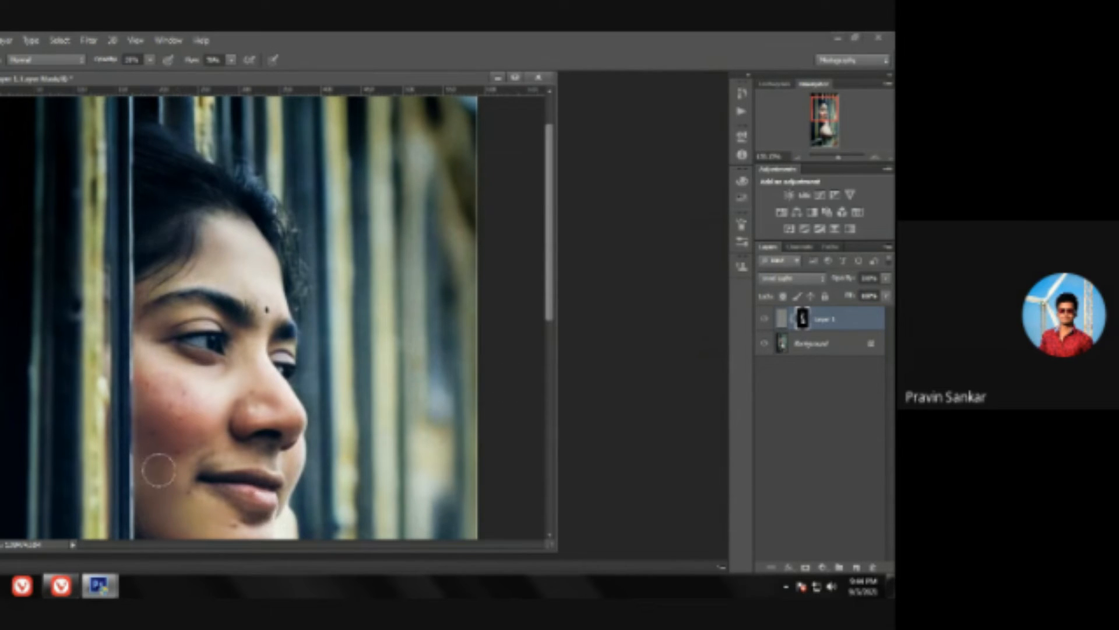
{"action": "key", "text": "z"}
{"action": "left_click_drag", "start_coordinate": [193, 280], "coordinate": [120, 280]}
{"action": "left_click_drag", "start_coordinate": [260, 324], "coordinate": [301, 352]}
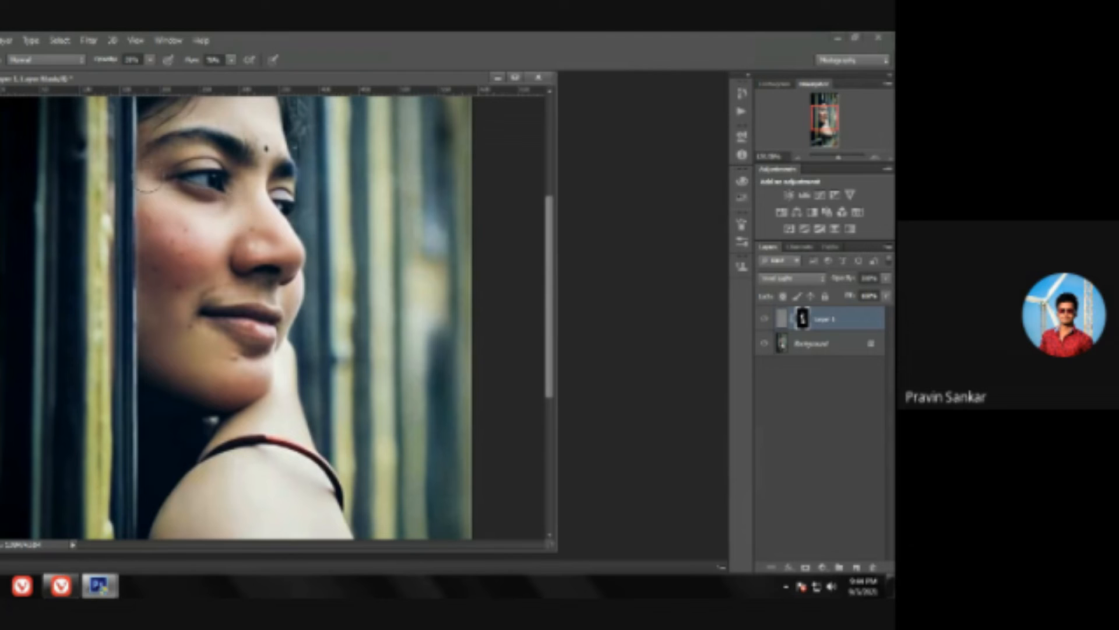
{"action": "scroll", "coordinate": [202, 207], "scroll_direction": "up", "scroll_amount": 1}
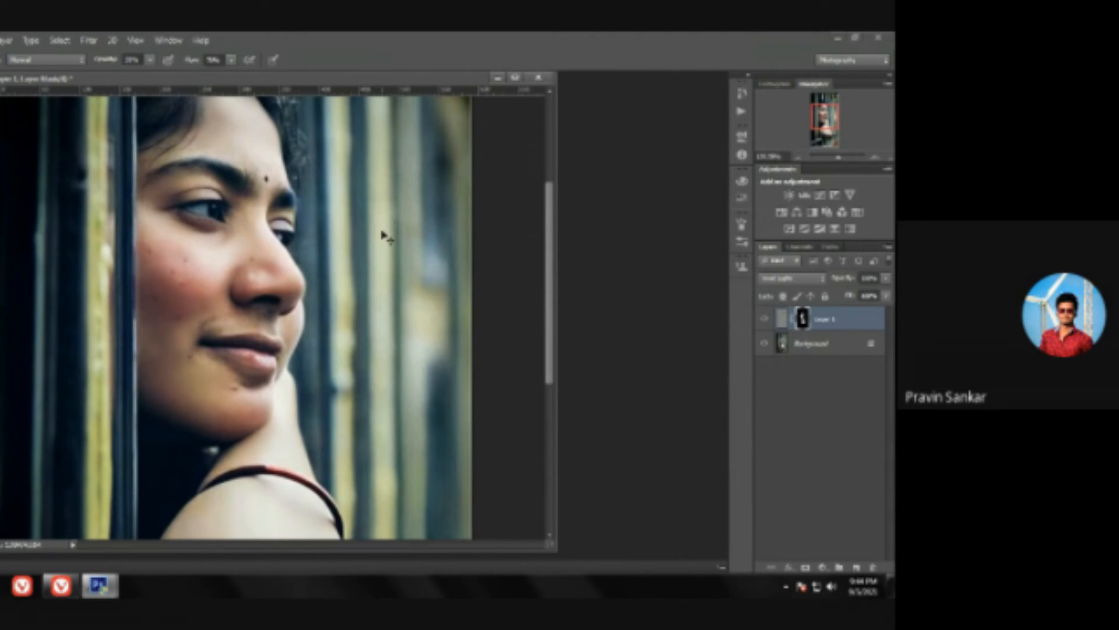
Step: Try to remove the small mole on the upper cheek by lassoing it and filling the selection, and clear the selection
{"action": "key", "text": "z"}
{"action": "left_click_drag", "start_coordinate": [397, 230], "coordinate": [352, 229]}
{"action": "left_click_drag", "start_coordinate": [226, 279], "coordinate": [253, 396]}
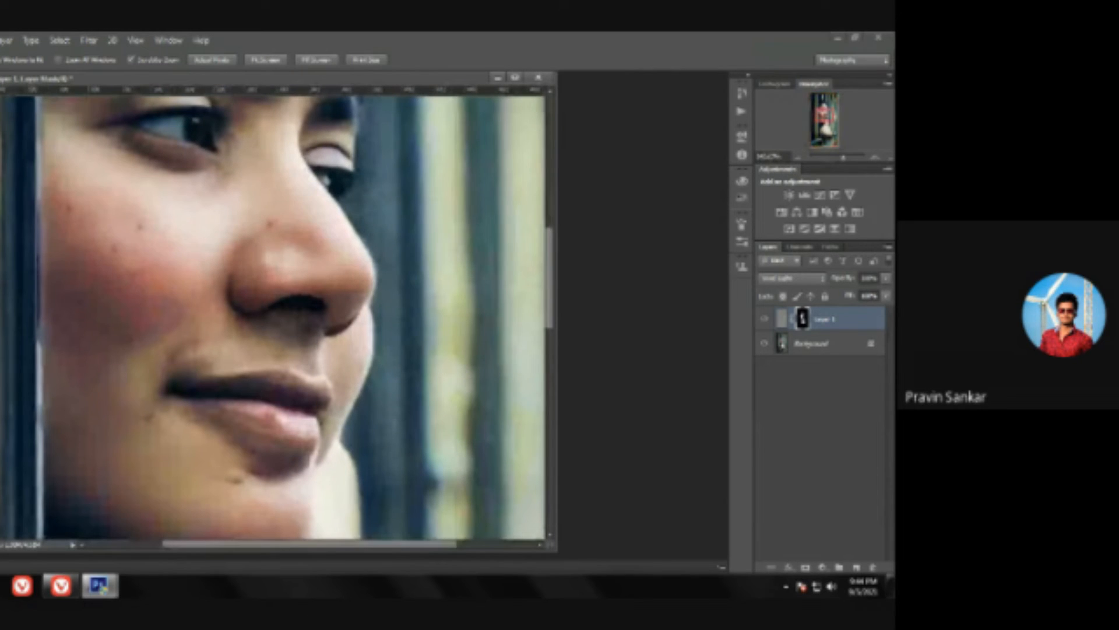
{"action": "key", "text": "l"}
{"action": "mouse_move", "coordinate": [143, 226]}
{"action": "left_mouse_down"}
{"action": "mouse_move", "coordinate": [147, 243]}
{"action": "mouse_move", "coordinate": [142, 227]}
{"action": "left_mouse_up"}
{"action": "right_click", "coordinate": [143, 227]}
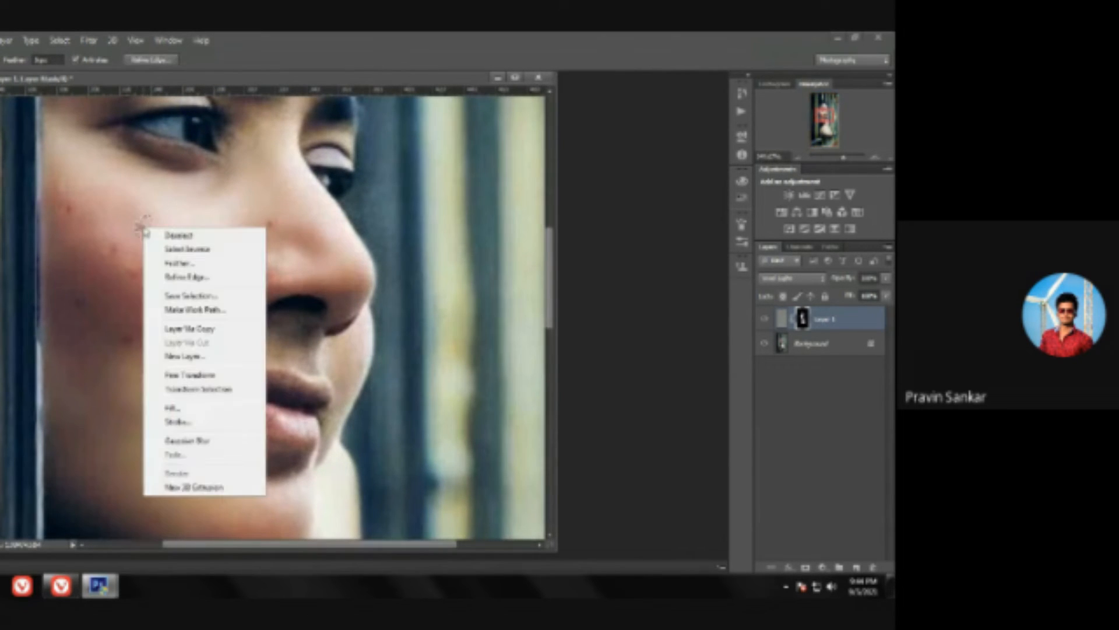
{"action": "left_click", "coordinate": [182, 413]}
{"action": "left_click", "coordinate": [470, 193]}
{"action": "right_click", "coordinate": [143, 226]}
{"action": "left_click", "coordinate": [161, 243]}
Step: Merge the masked High Pass layer down into the Background
{"action": "key", "text": "z"}
{"action": "left_click", "coordinate": [194, 206], "text": "alt"}
{"action": "left_click", "coordinate": [194, 207], "text": "alt"}
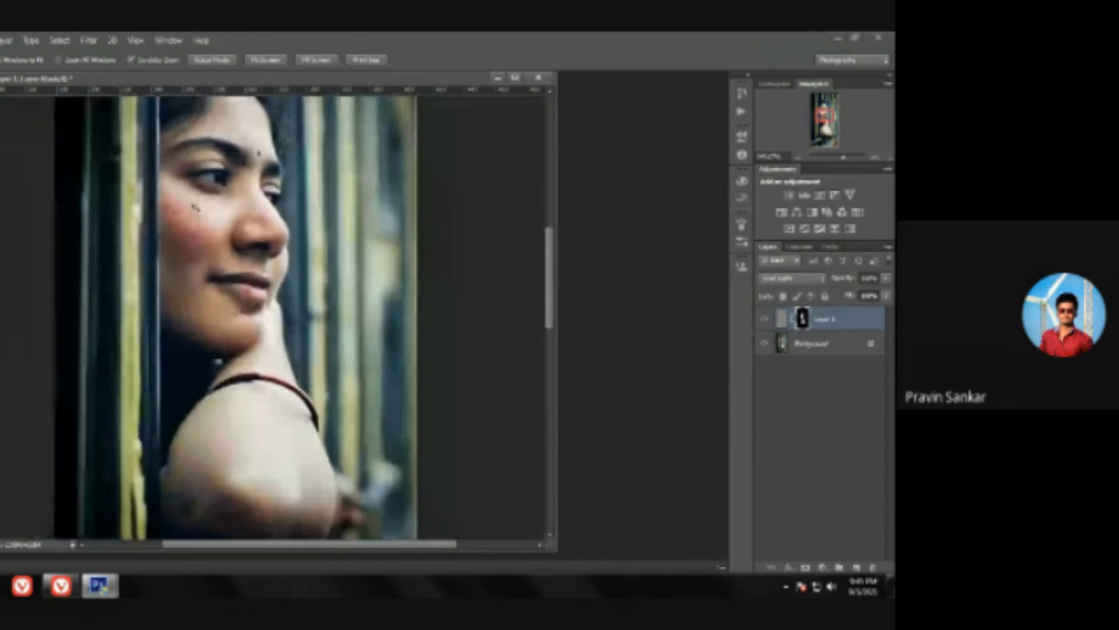
{"action": "key", "text": "l"}
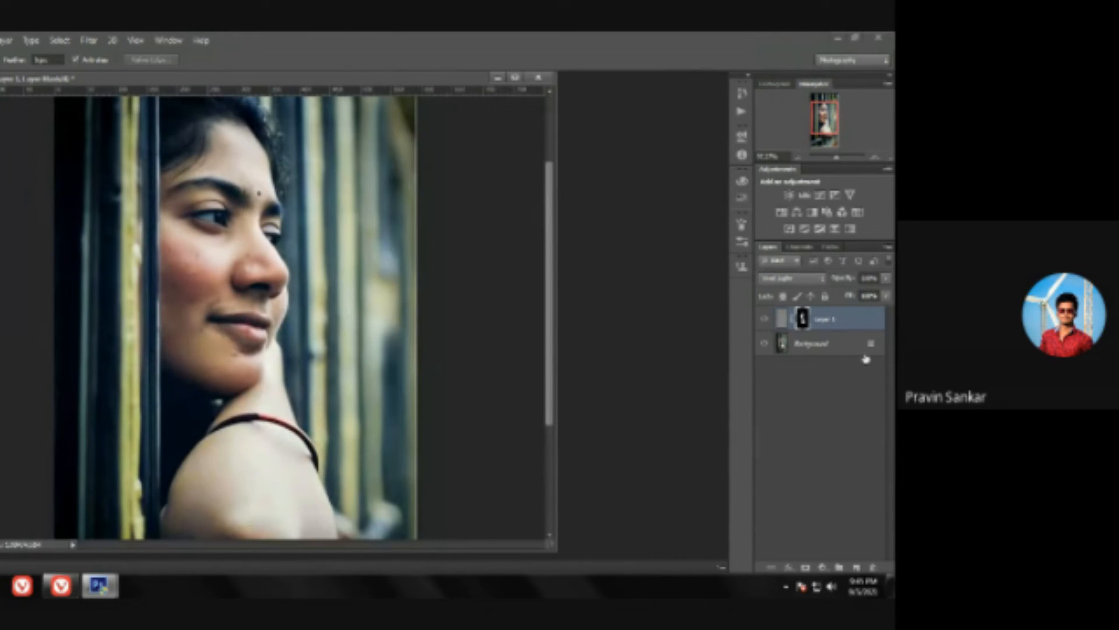
{"action": "right_click", "coordinate": [837, 328]}
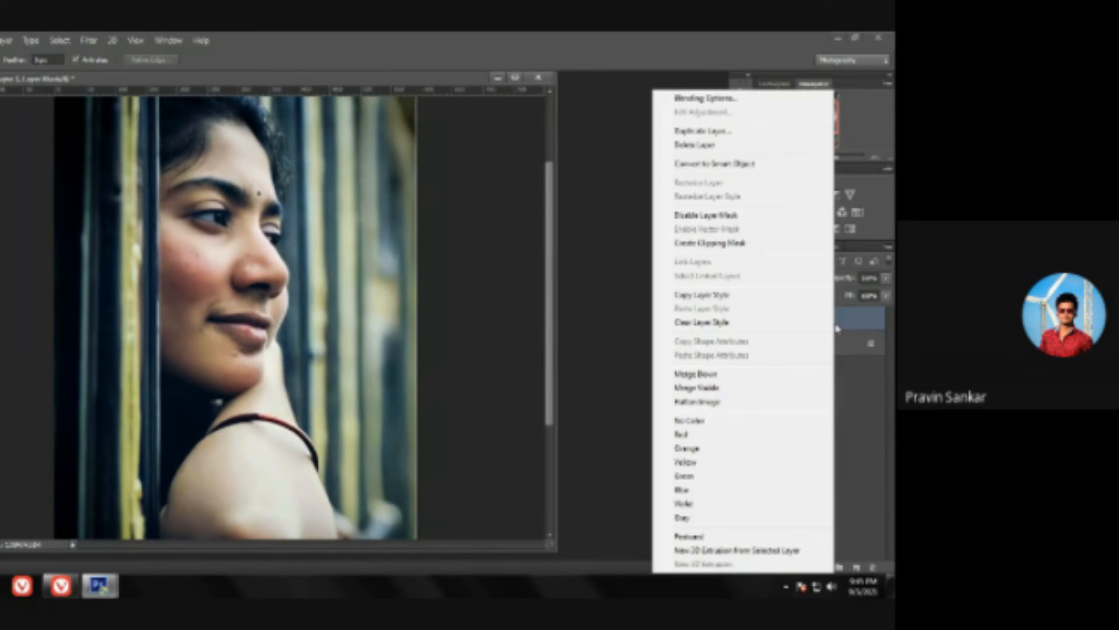
{"action": "left_click", "coordinate": [733, 374]}
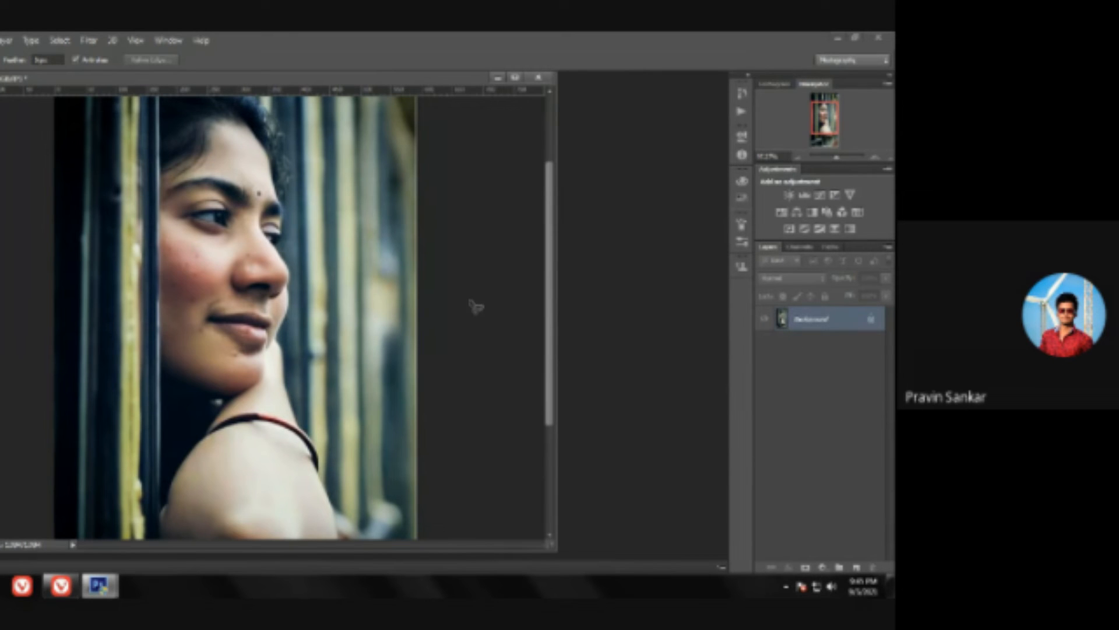
Step: Add a Levels adjustment layer with black input 7, midtones about 1.17 and a slightly lowered white input
{"action": "scroll", "coordinate": [379, 267], "scroll_direction": "up", "scroll_amount": 3}
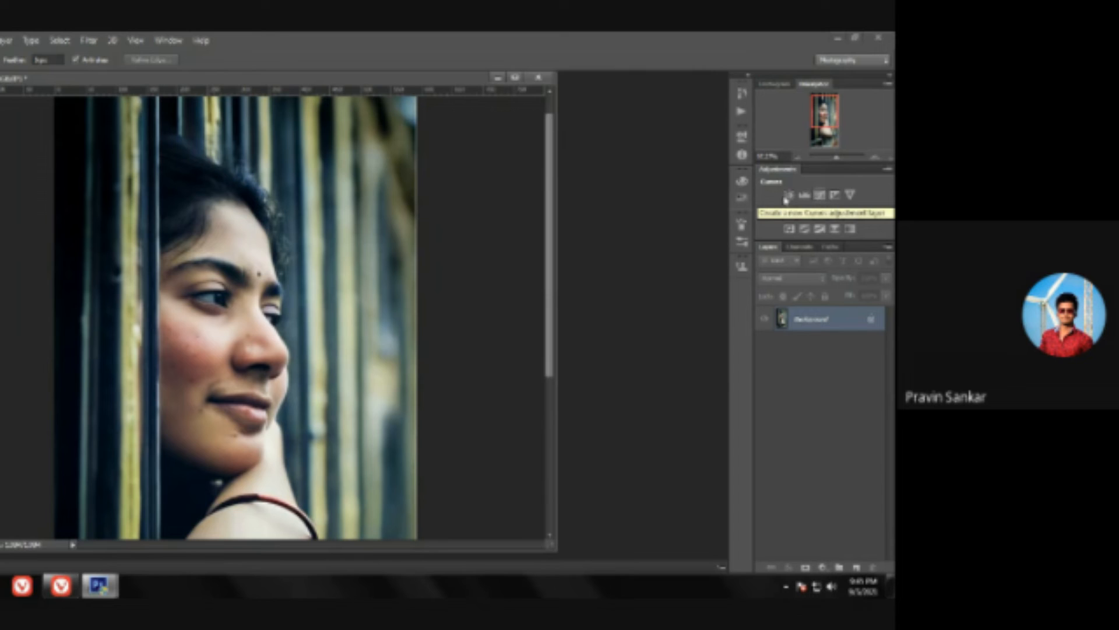
{"action": "left_click", "coordinate": [803, 197]}
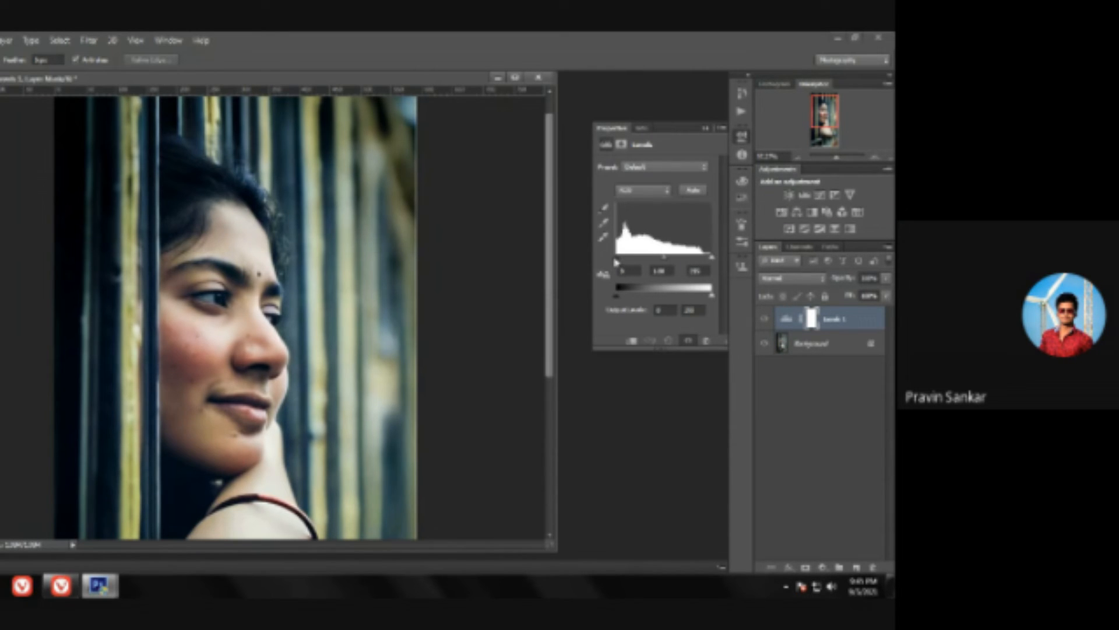
{"action": "left_click_drag", "start_coordinate": [616, 262], "coordinate": [662, 263]}
{"action": "left_click_drag", "start_coordinate": [708, 259], "coordinate": [714, 257]}
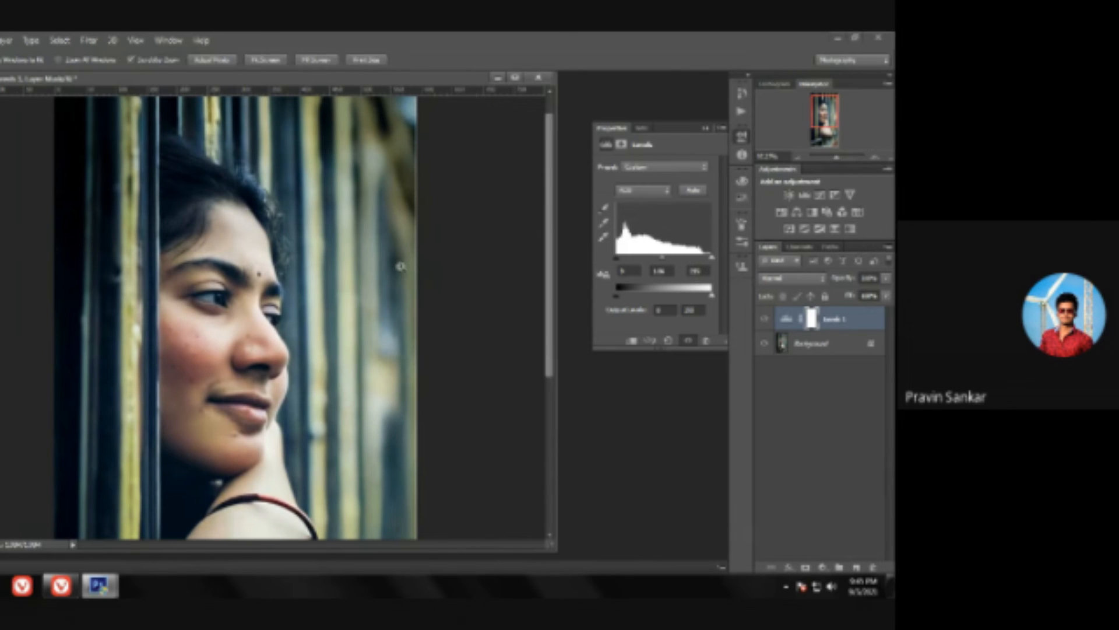
{"action": "key", "text": "ctrl+minus"}
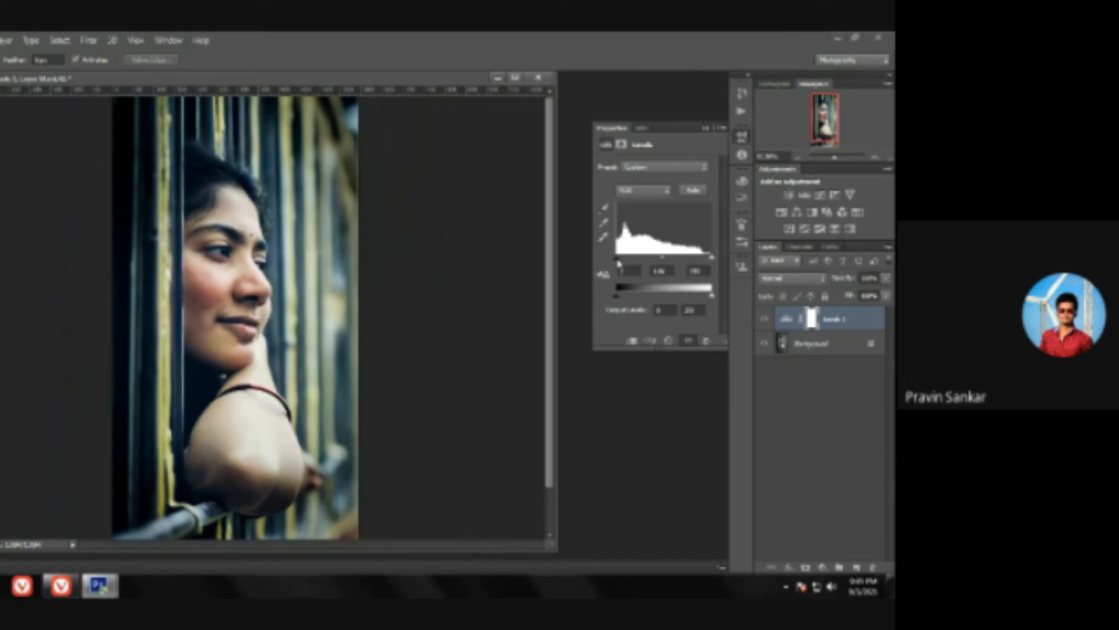
{"action": "left_click_drag", "start_coordinate": [619, 263], "coordinate": [622, 262]}
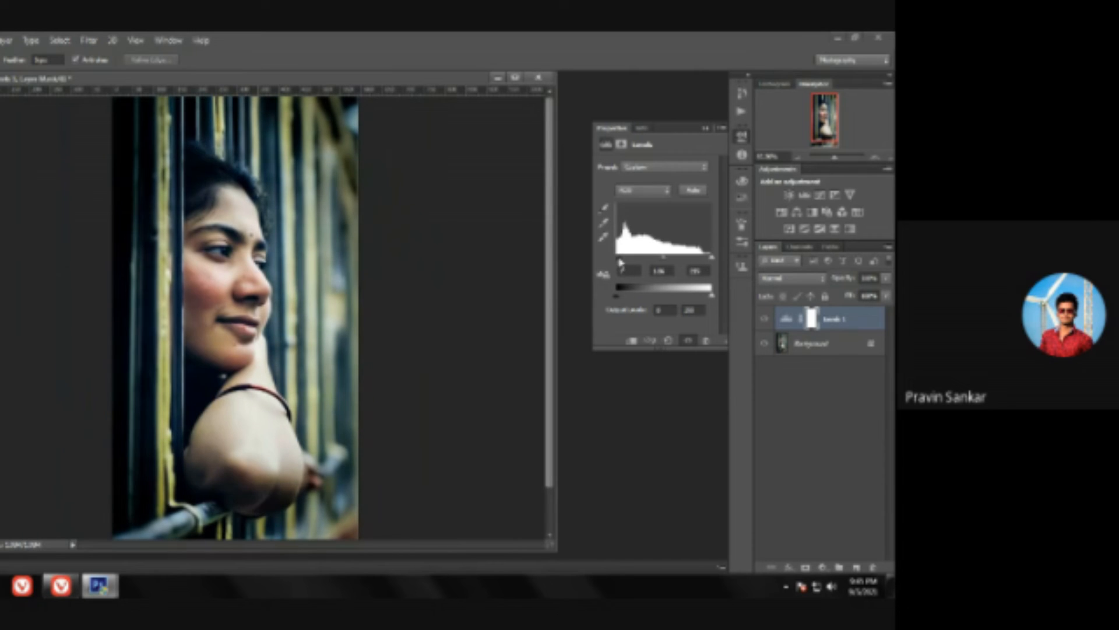
{"action": "left_click_drag", "start_coordinate": [664, 261], "coordinate": [661, 259]}
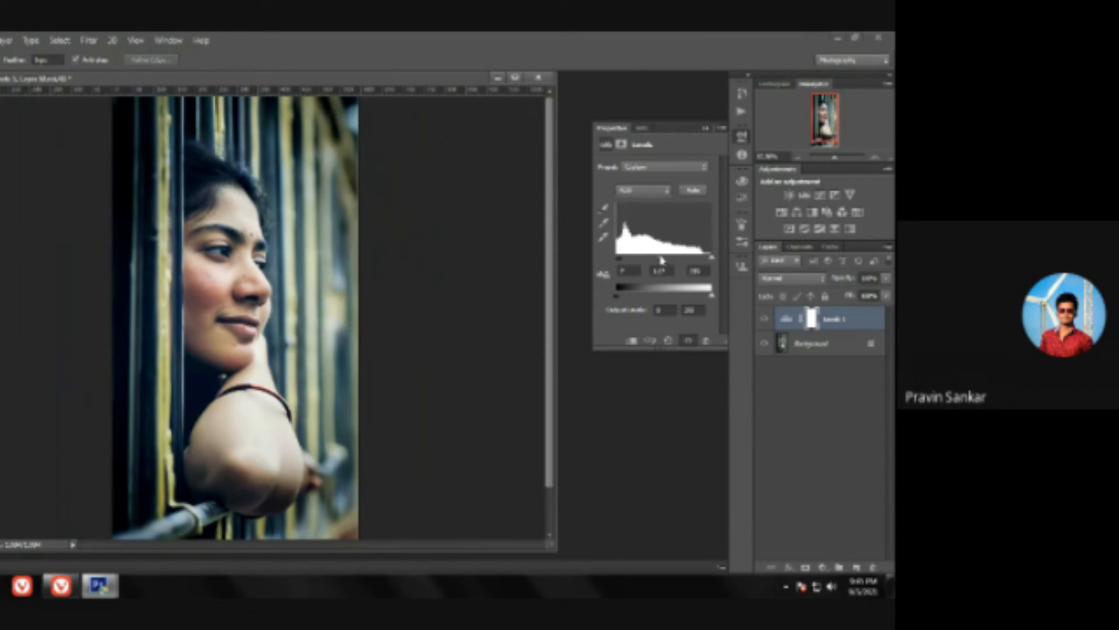
{"action": "left_click_drag", "start_coordinate": [712, 260], "coordinate": [707, 260]}
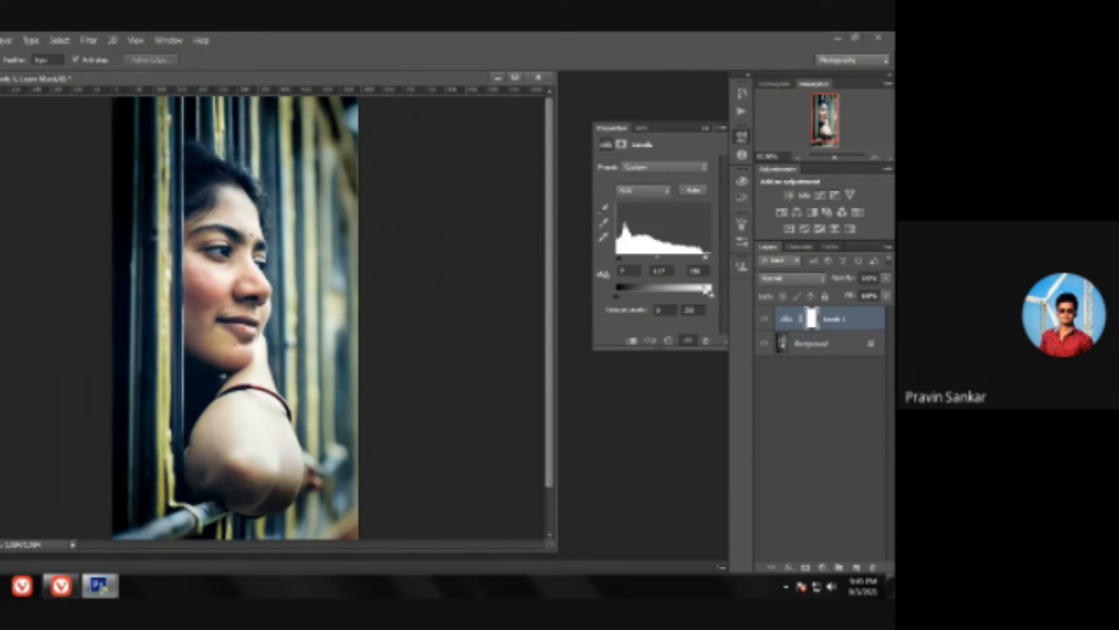
Step: Compare the portrait with and without the Levels adjustment, and examine it in an enlarged window and close up
{"action": "left_click", "coordinate": [765, 319]}
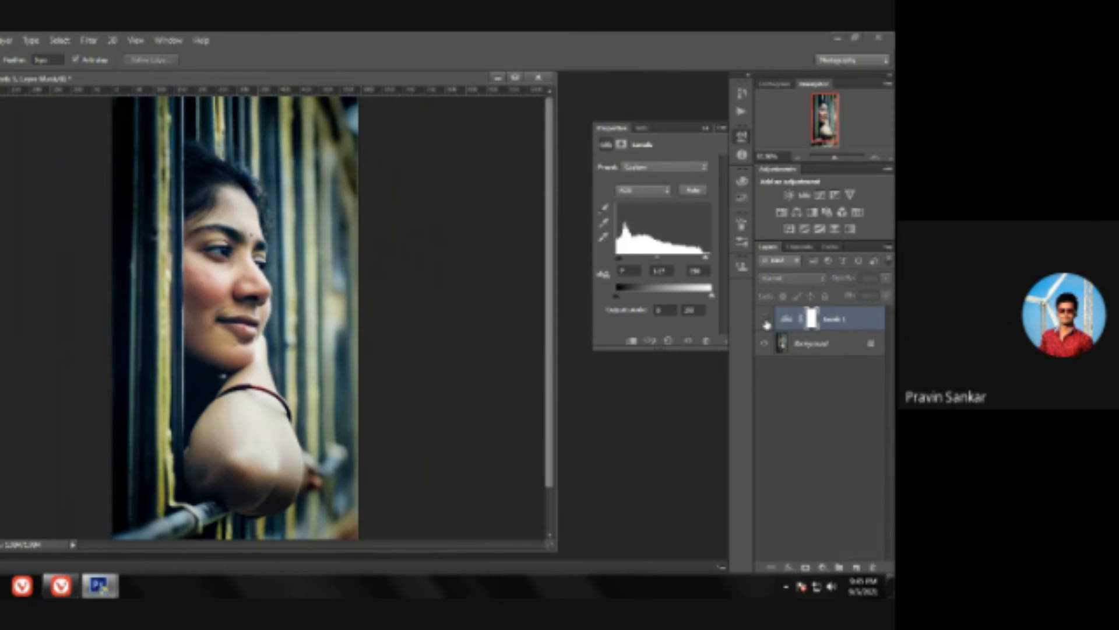
{"action": "left_click", "coordinate": [766, 320]}
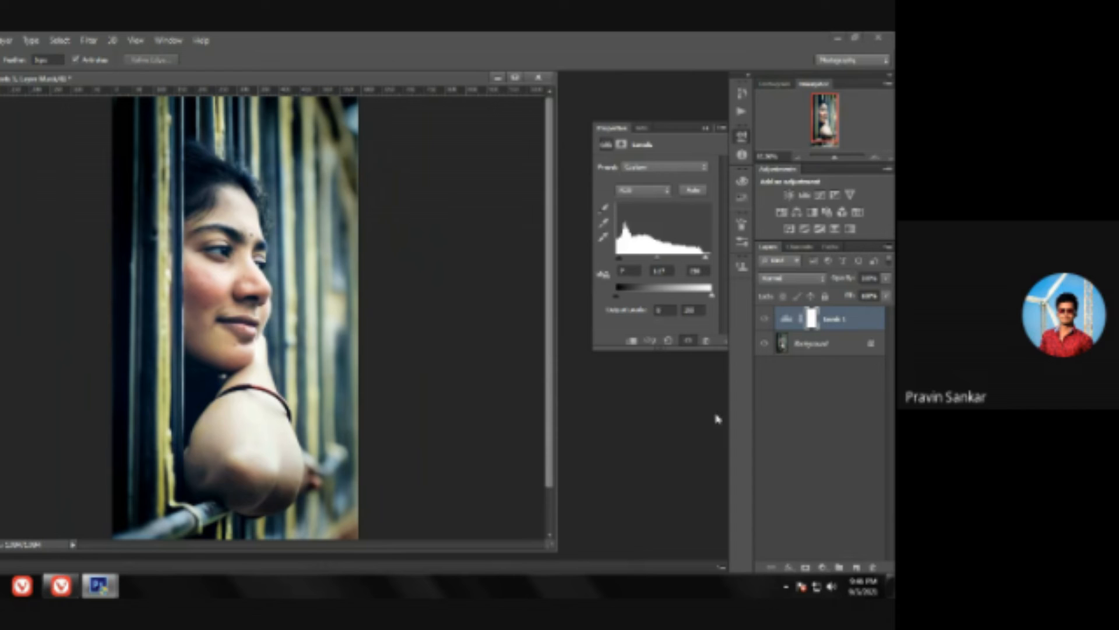
{"action": "left_click", "coordinate": [515, 78]}
{"action": "key", "text": "ctrl+0"}
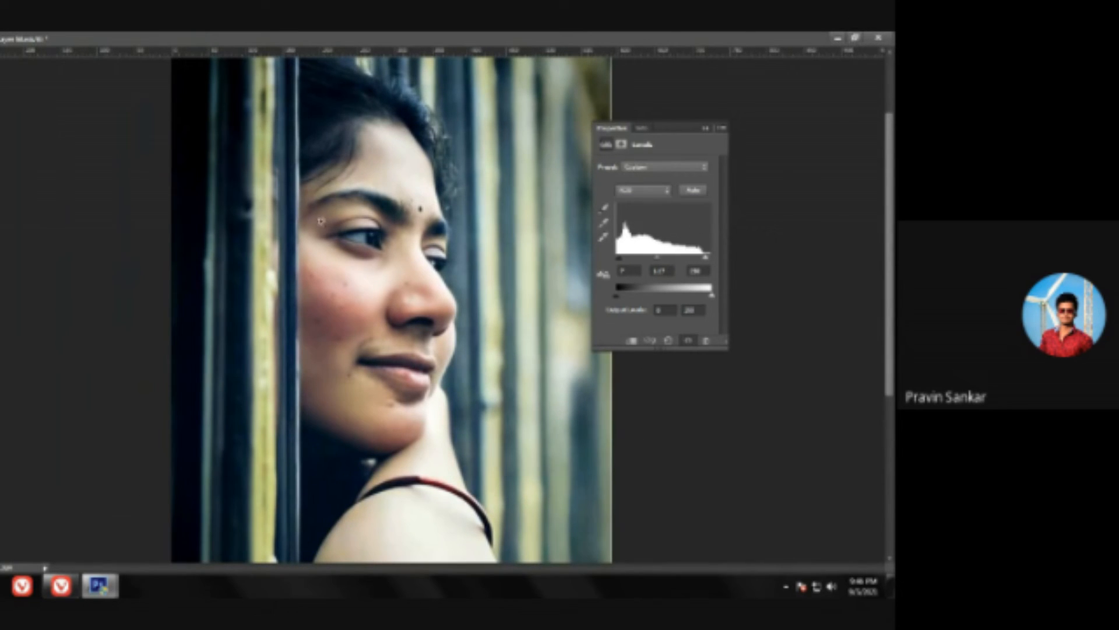
{"action": "scroll", "coordinate": [464, 230], "scroll_direction": "down", "scroll_amount": 7}
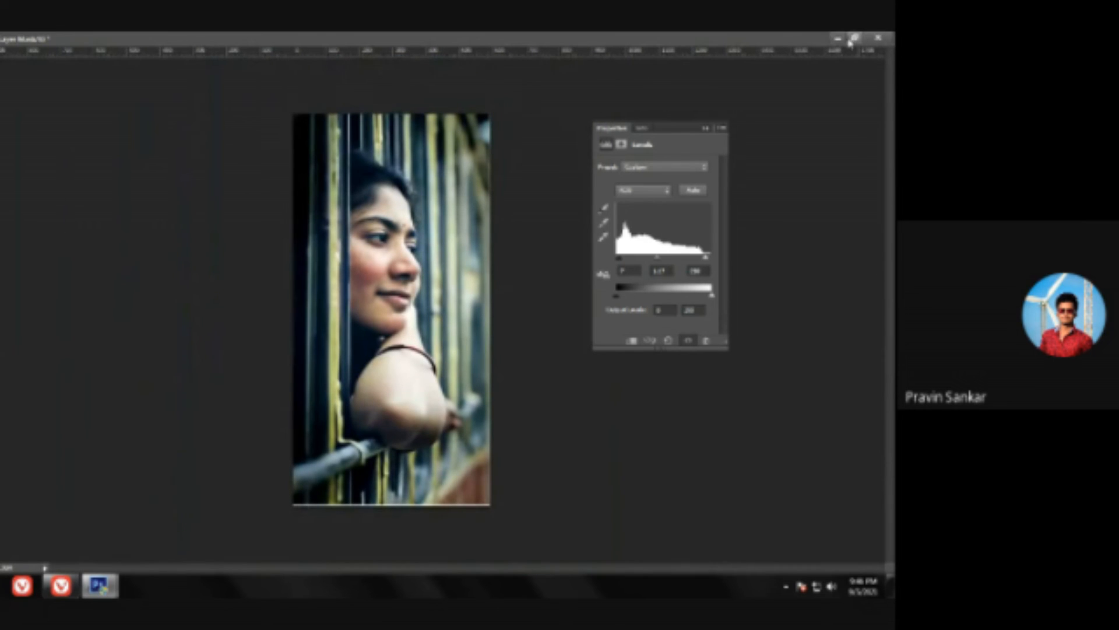
{"action": "left_click", "coordinate": [838, 40]}
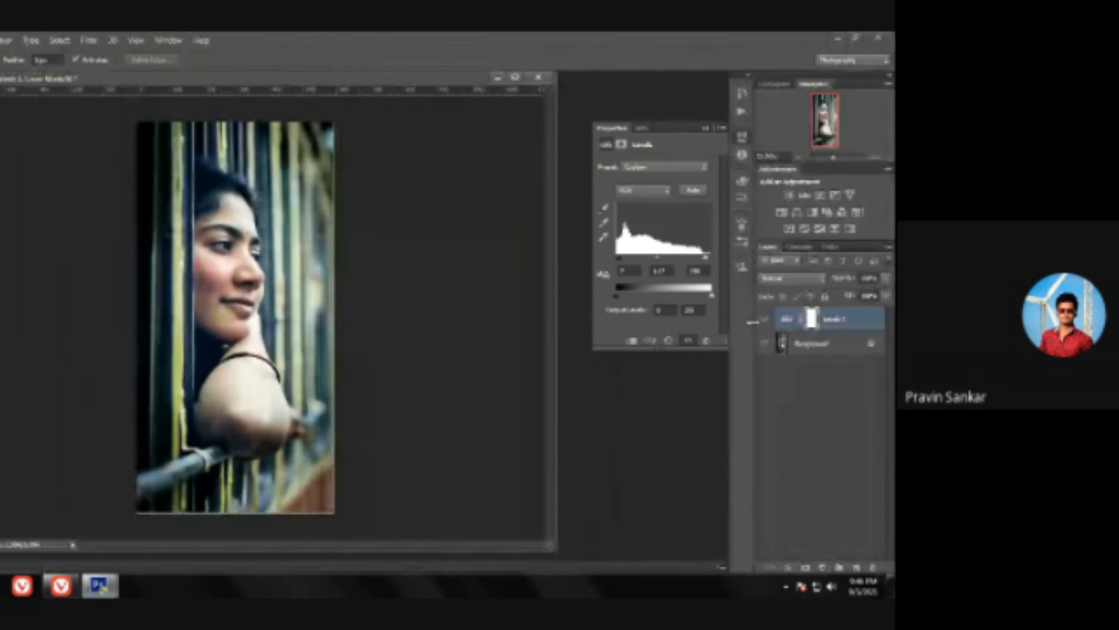
{"action": "left_click", "coordinate": [764, 319]}
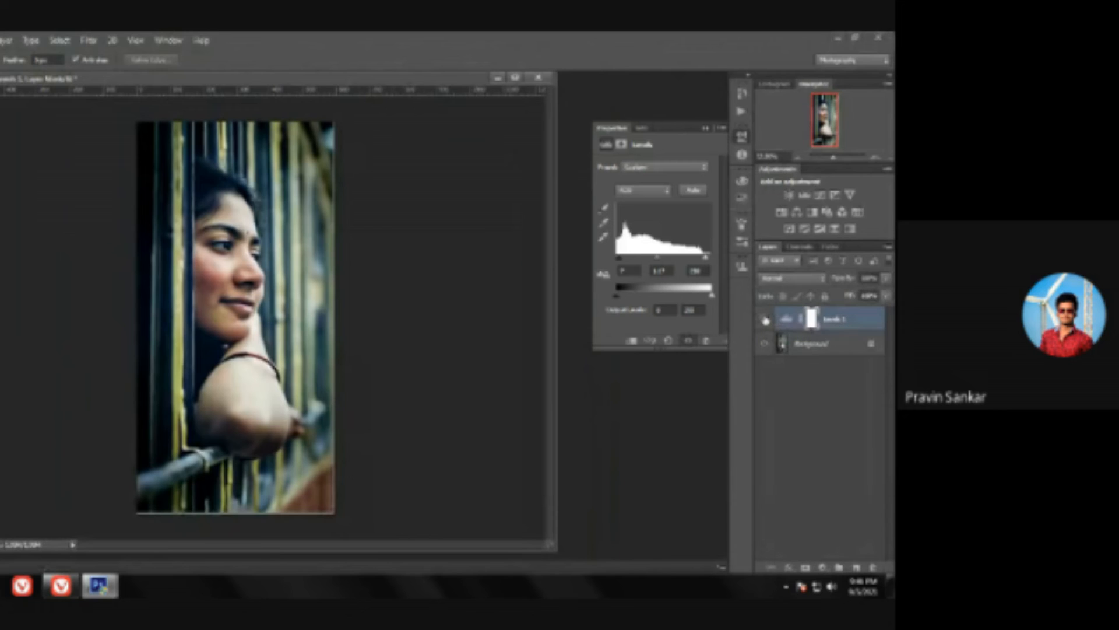
{"action": "left_click", "coordinate": [764, 318]}
{"action": "left_click_drag", "start_coordinate": [251, 217], "coordinate": [313, 285]}
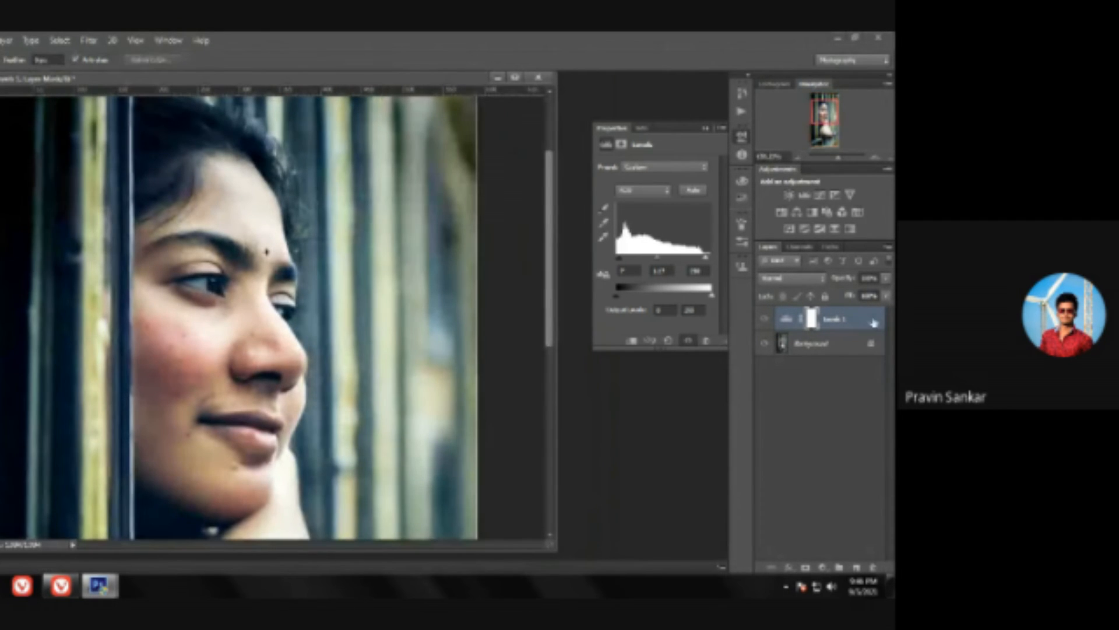
Step: Record a new action named "skin smoothening" in the Default Actions set, and stop the recording
{"action": "left_click", "coordinate": [167, 40]}
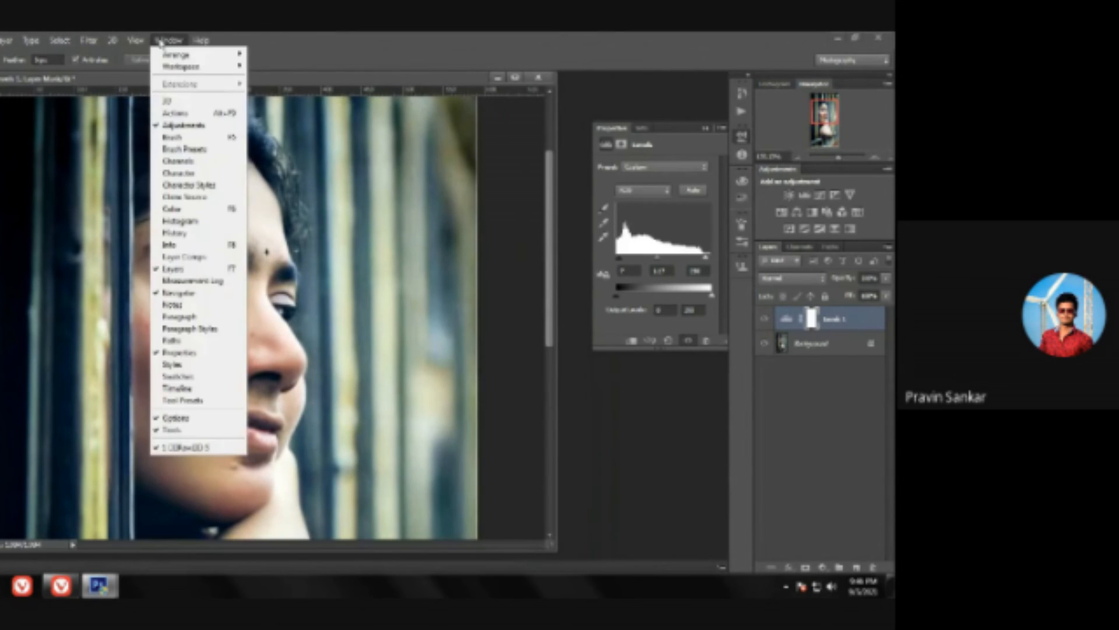
{"action": "left_click", "coordinate": [195, 113]}
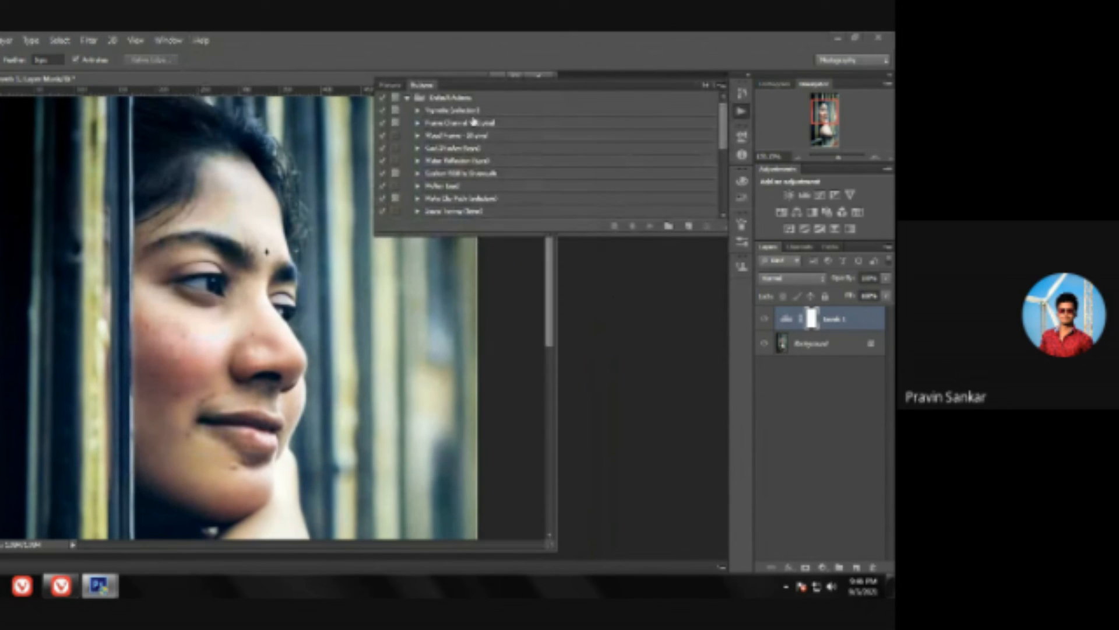
{"action": "left_click", "coordinate": [690, 227]}
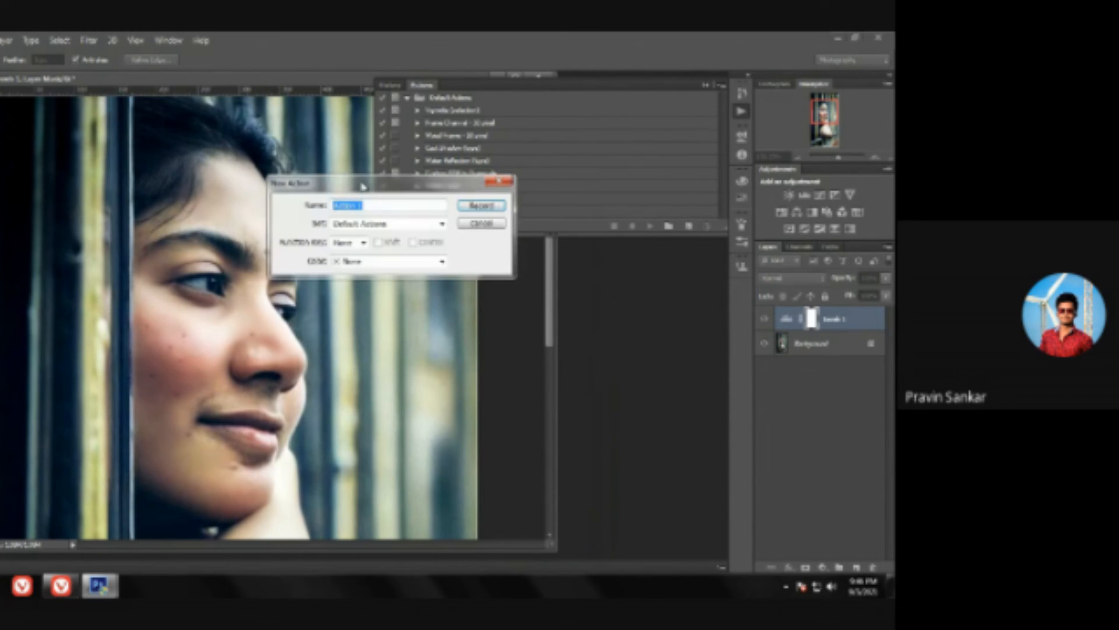
{"action": "left_click", "coordinate": [386, 207]}
{"action": "type", "text": "a"}
{"action": "type", "text": "kin smoothening"}
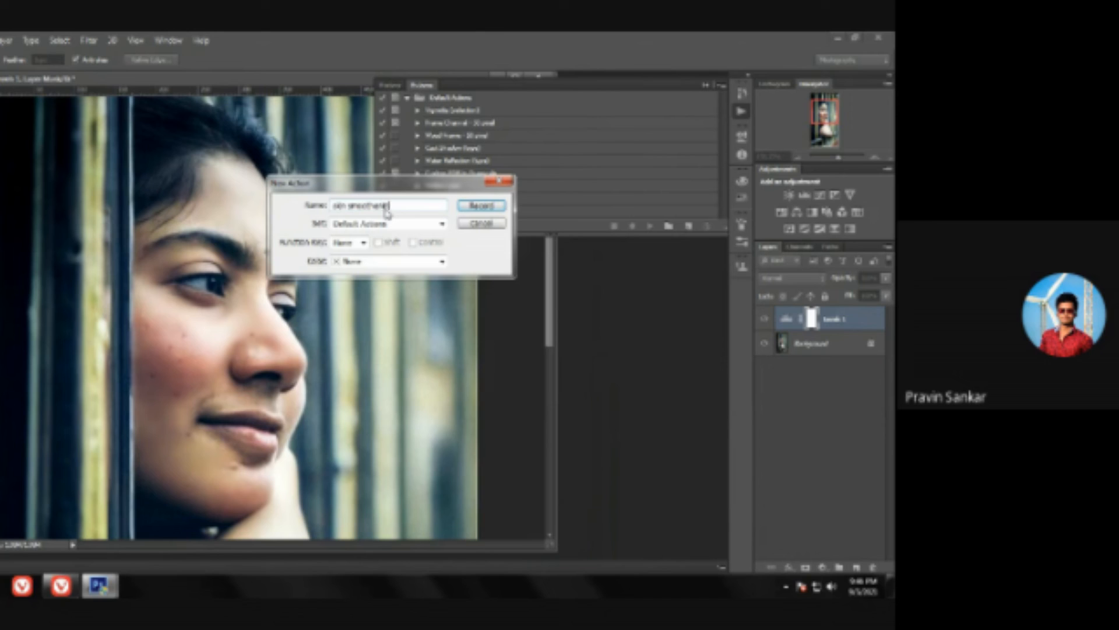
{"action": "left_click", "coordinate": [464, 207]}
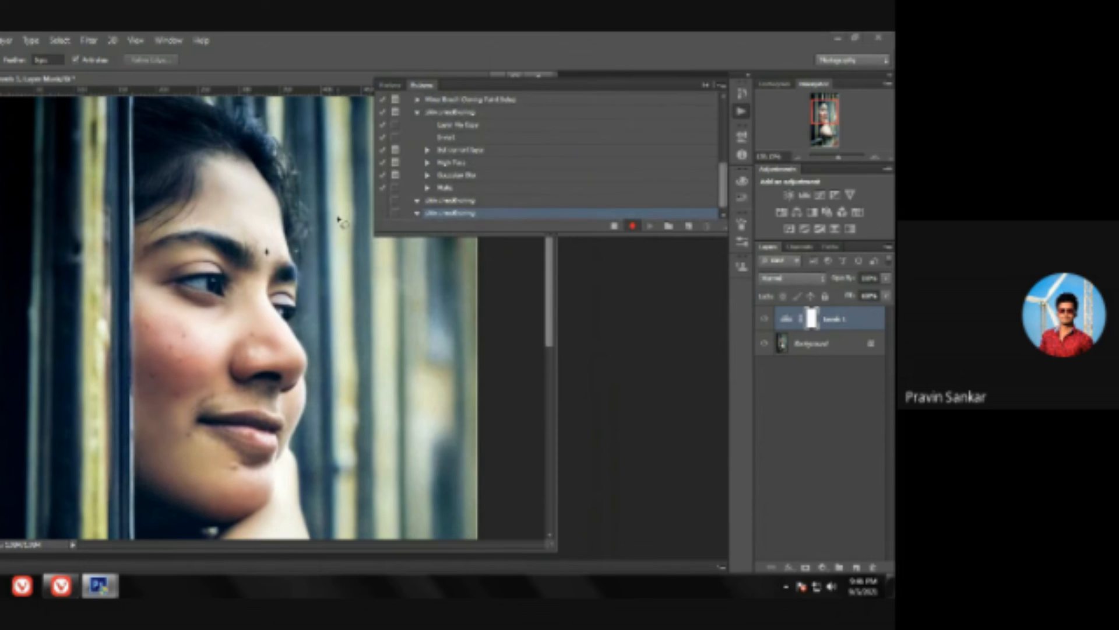
{"action": "left_click", "coordinate": [617, 228]}
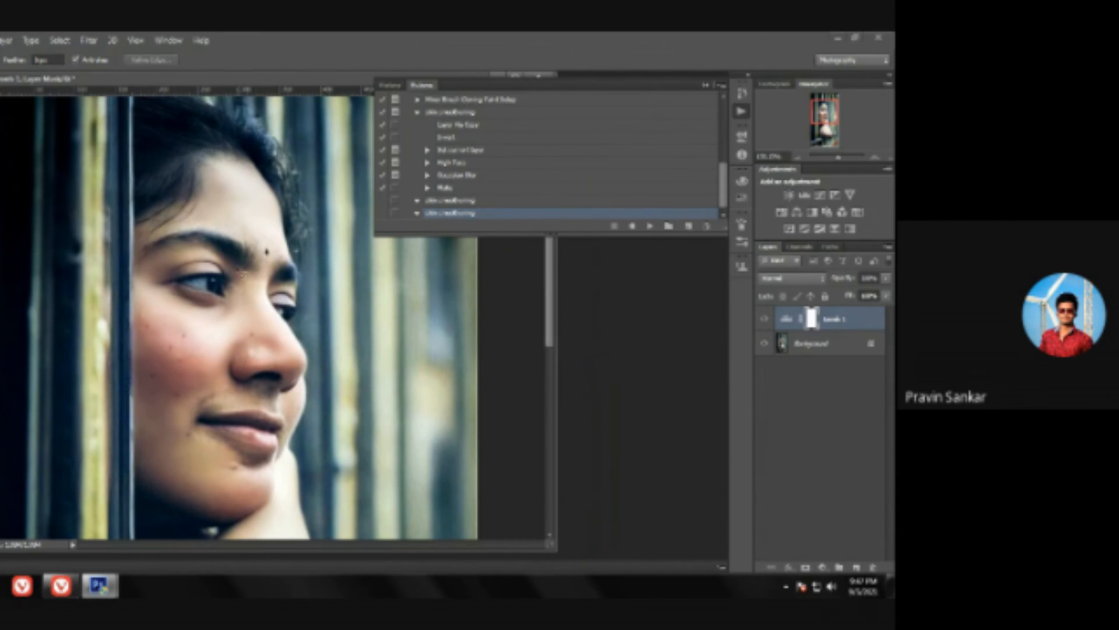
Step: Choose the Sharpen tool and shrink its brush to roughly the size of the iris
{"action": "key", "text": "z"}
{"action": "mouse_move", "coordinate": [245, 273]}
{"action": "left_mouse_down"}
{"action": "mouse_move", "coordinate": [265, 309]}
{"action": "mouse_move", "coordinate": [258, 323]}
{"action": "left_mouse_up"}
{"action": "key", "text": "l"}
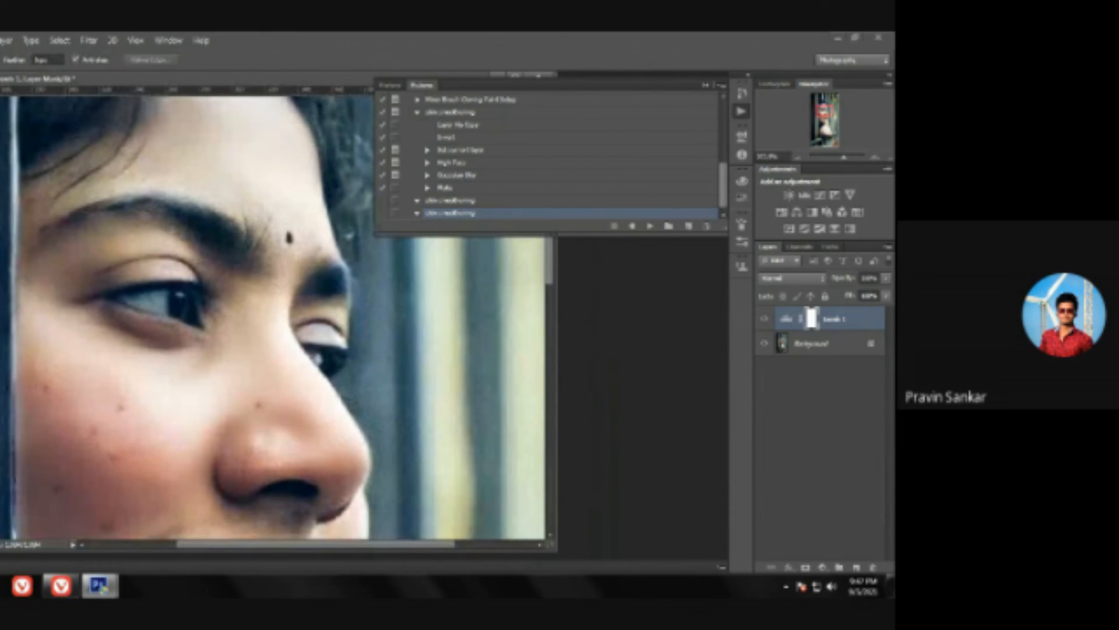
{"action": "key", "text": "r"}
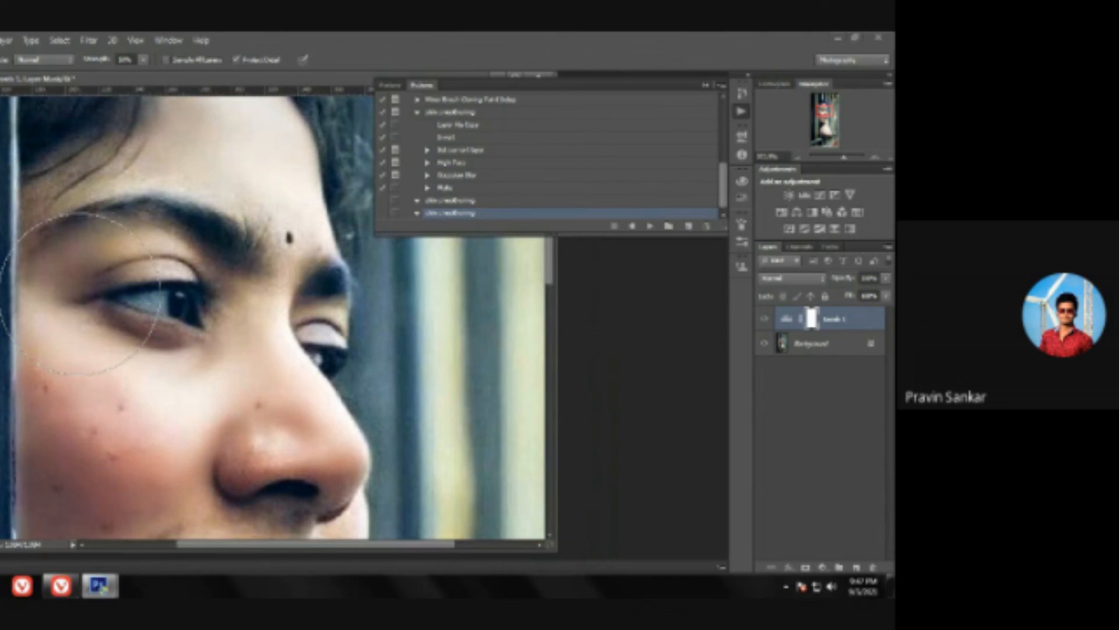
{"action": "key", "text": "bracketleft"}
{"action": "key", "text": "bracketleft"}
{"action": "key", "text": "bracketleft"}
{"action": "key", "text": "bracketleft"}
{"action": "key", "text": "bracketleft"}
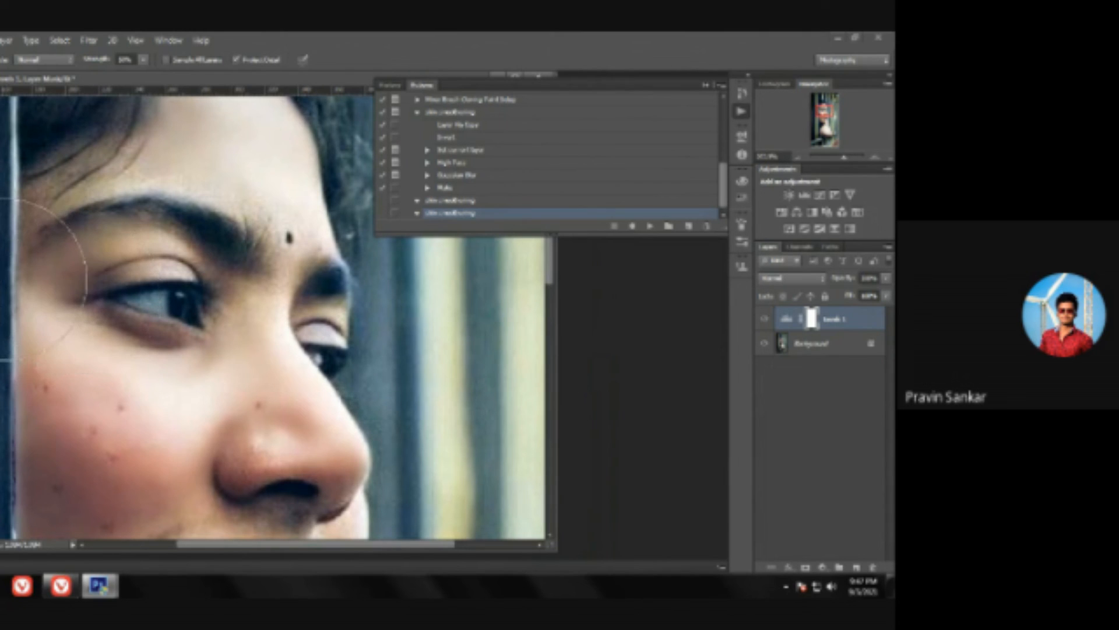
{"action": "key", "text": "bracketleft"}
Step: Sharpen both eyes and eyebrows on the Background layer using a slightly lower tool strength
{"action": "left_click", "coordinate": [706, 86]}
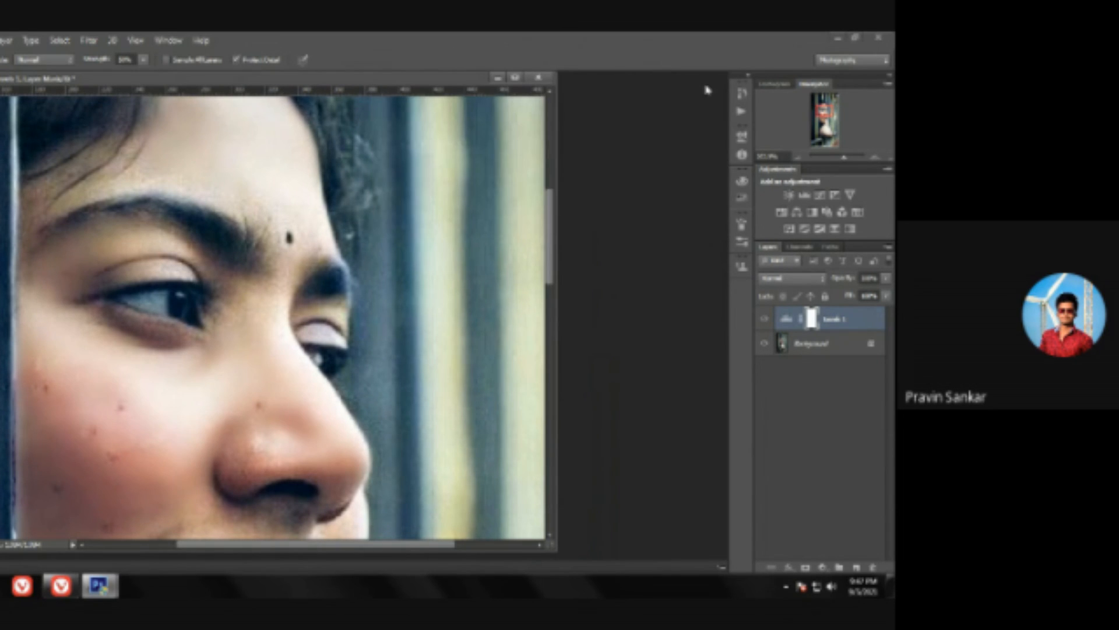
{"action": "left_click", "coordinate": [816, 344]}
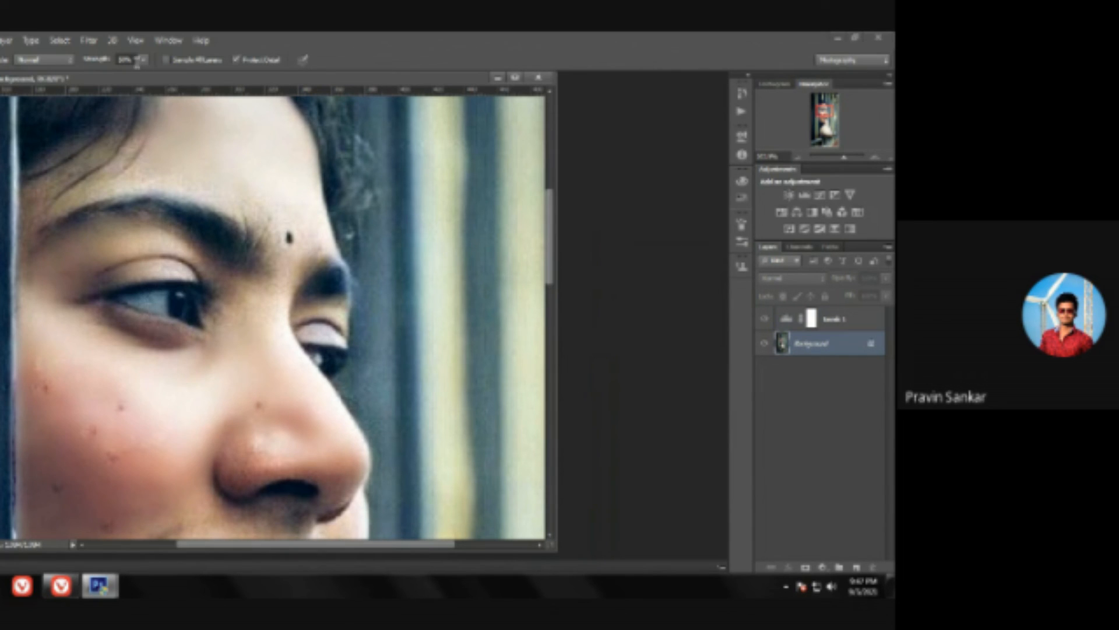
{"action": "left_click", "coordinate": [142, 61]}
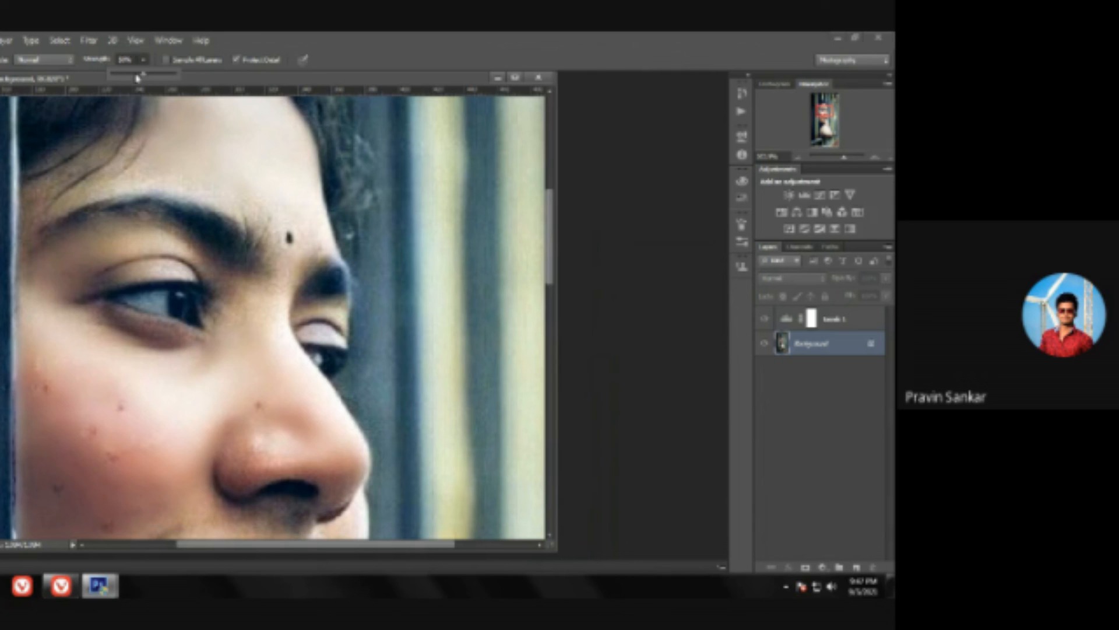
{"action": "left_click_drag", "start_coordinate": [137, 78], "coordinate": [138, 78]}
{"action": "mouse_move", "coordinate": [162, 296]}
{"action": "left_mouse_down"}
{"action": "mouse_move", "coordinate": [136, 299]}
{"action": "mouse_move", "coordinate": [188, 306]}
{"action": "mouse_move", "coordinate": [138, 296]}
{"action": "left_mouse_up"}
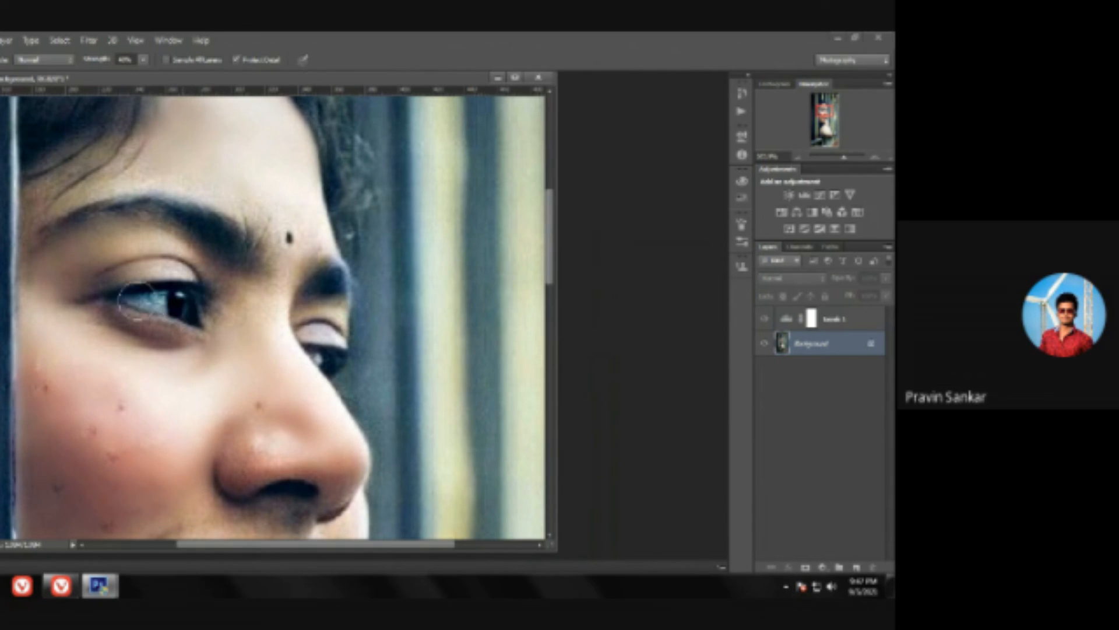
{"action": "left_click_drag", "start_coordinate": [341, 362], "coordinate": [311, 346]}
{"action": "mouse_move", "coordinate": [232, 267]}
{"action": "left_mouse_down"}
{"action": "mouse_move", "coordinate": [104, 219]}
{"action": "mouse_move", "coordinate": [233, 247]}
{"action": "left_mouse_up"}
{"action": "left_click_drag", "start_coordinate": [327, 283], "coordinate": [341, 275]}
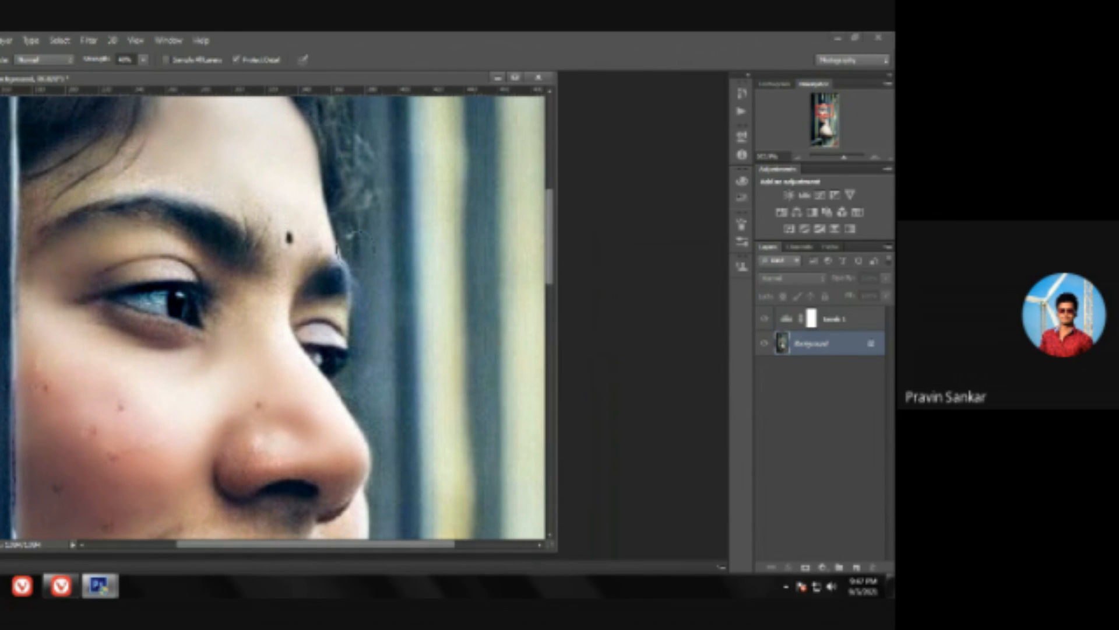
Step: Sharpen the lips and the dark red strap across the shoulder
{"action": "key", "text": "z"}
{"action": "left_click_drag", "start_coordinate": [435, 245], "coordinate": [387, 248]}
{"action": "left_click", "coordinate": [272, 371]}
{"action": "left_click", "coordinate": [272, 374]}
{"action": "key", "text": "z"}
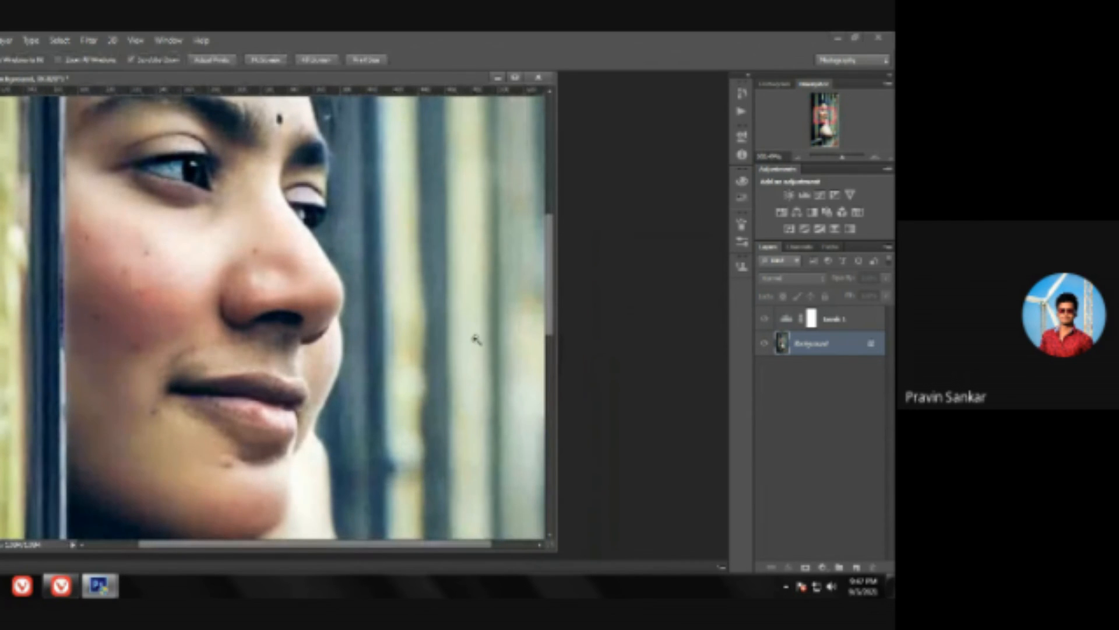
{"action": "key", "text": "ctrl+0"}
{"action": "left_click", "coordinate": [273, 398]}
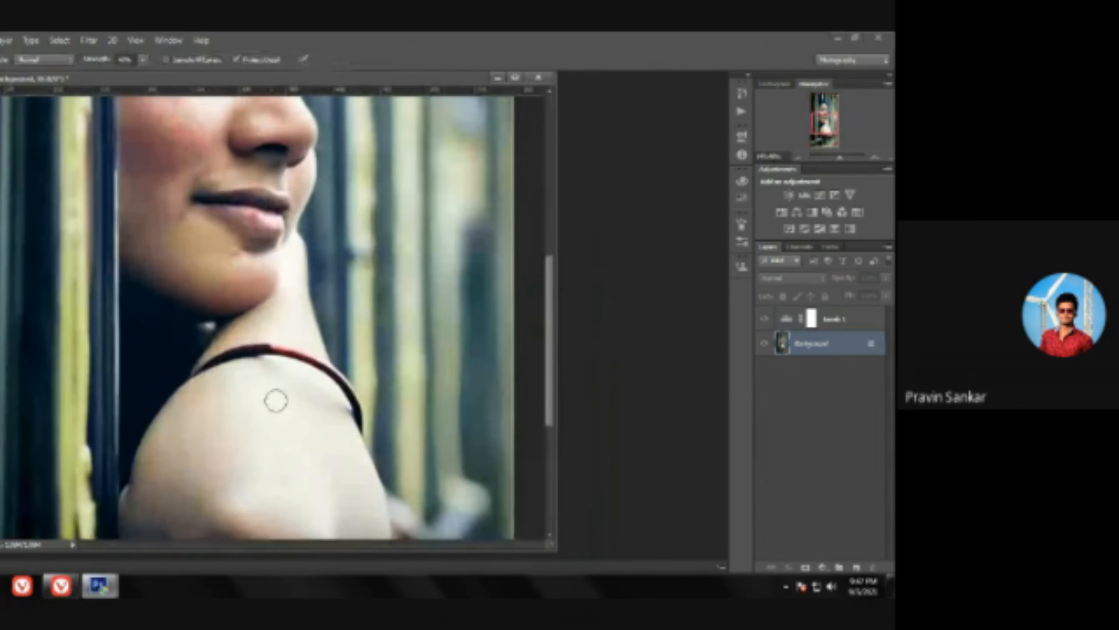
{"action": "mouse_move", "coordinate": [252, 355]}
{"action": "left_mouse_down"}
{"action": "mouse_move", "coordinate": [290, 353]}
{"action": "mouse_move", "coordinate": [341, 380]}
{"action": "mouse_move", "coordinate": [357, 413]}
{"action": "left_mouse_up"}
Step: Examine the sharpened portrait at reduced magnification until the whole image is in view
{"action": "key", "text": "z"}
{"action": "left_click", "coordinate": [440, 311], "text": "alt"}
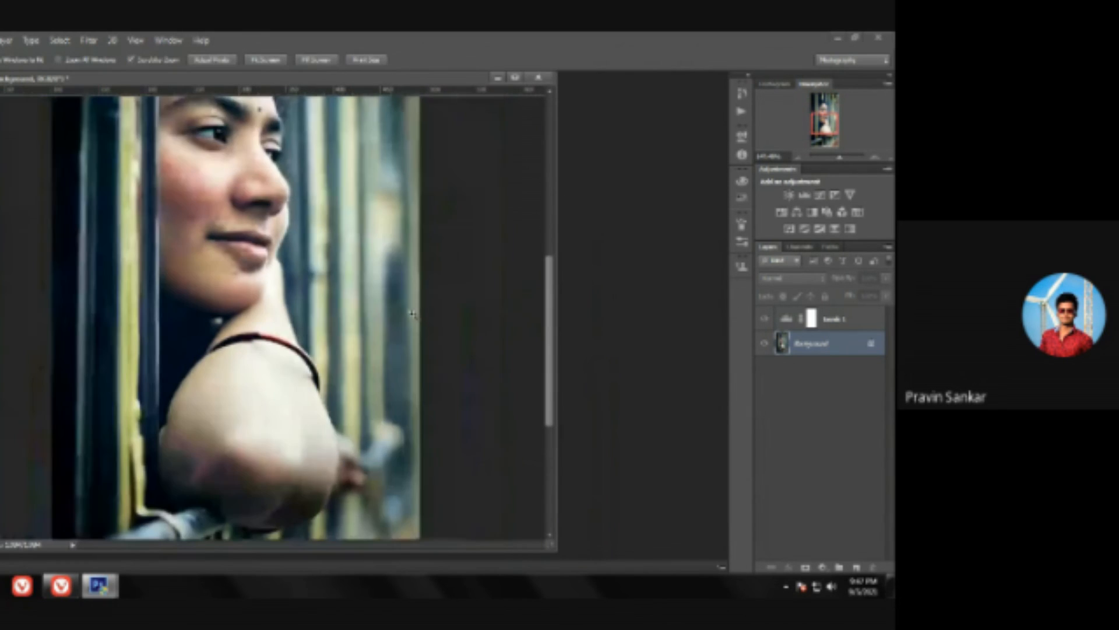
{"action": "scroll", "coordinate": [342, 332], "scroll_direction": "up", "scroll_amount": 3}
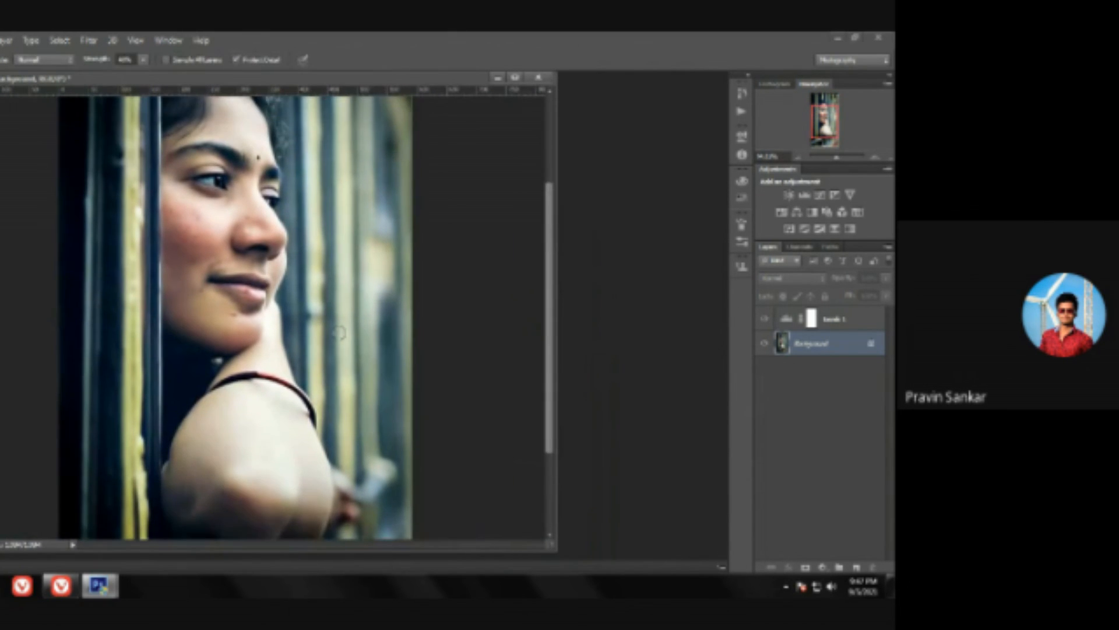
{"action": "key", "text": "z"}
{"action": "left_click_drag", "start_coordinate": [388, 212], "coordinate": [322, 252]}
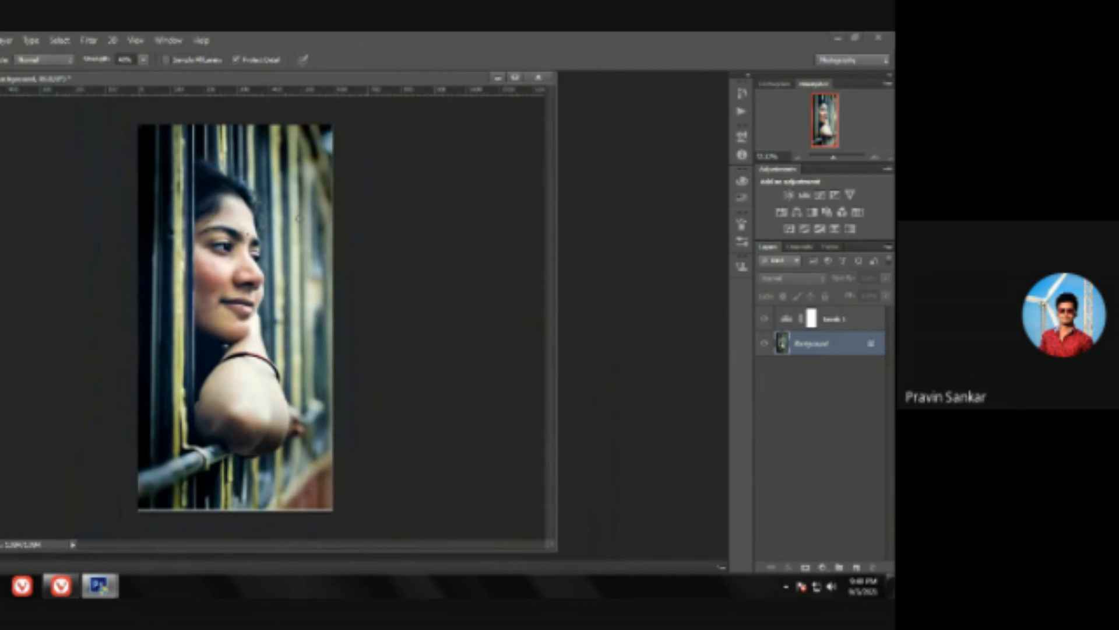